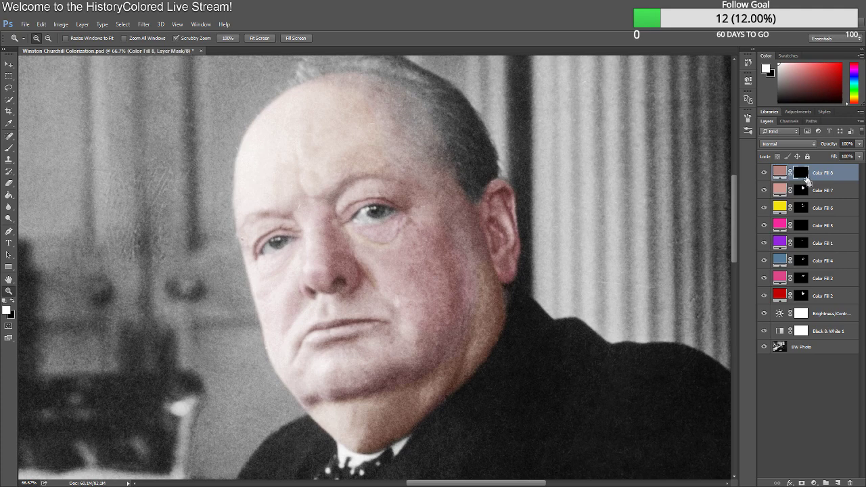
Set the Color Fill 8 layer to Soft Light blending and change its fill to a darker brown.
{"action": "left_click", "coordinate": [802, 175], "text": "shift"}
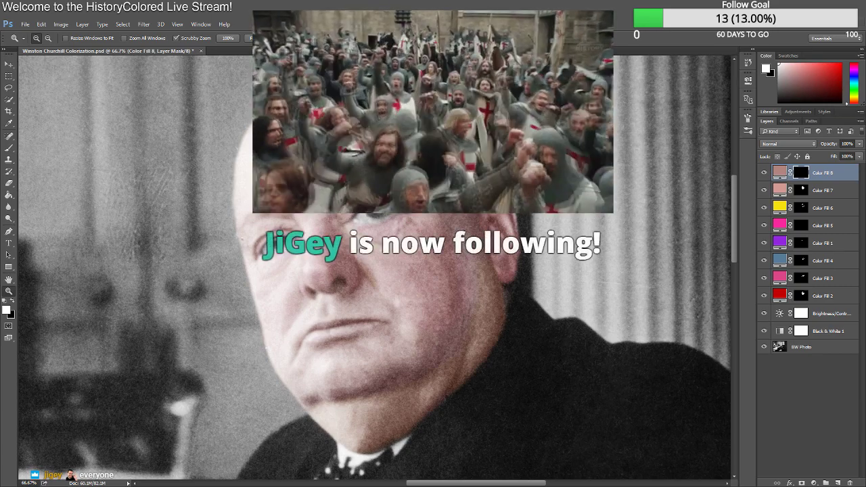
{"action": "key", "text": "b"}
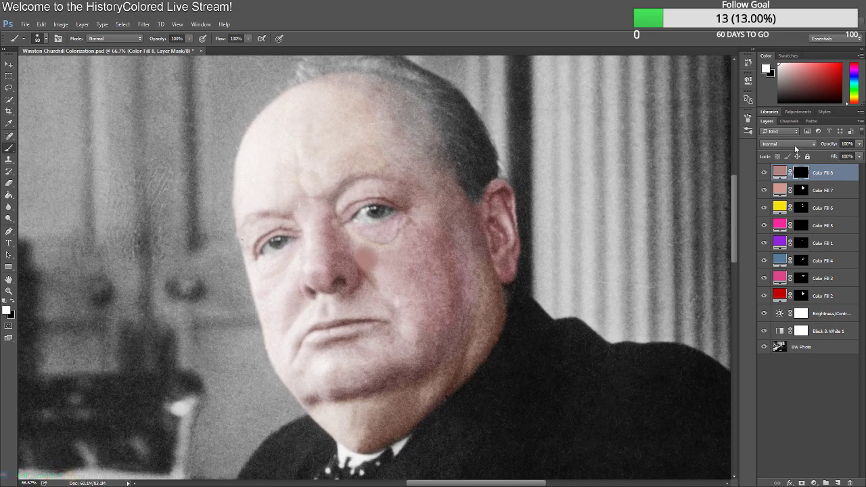
{"action": "key", "text": "shift+alt+f"}
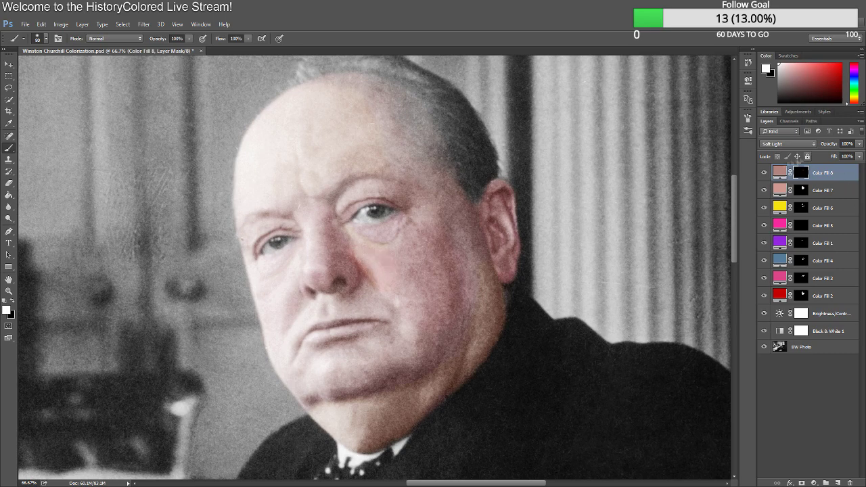
{"action": "double_click", "coordinate": [780, 171]}
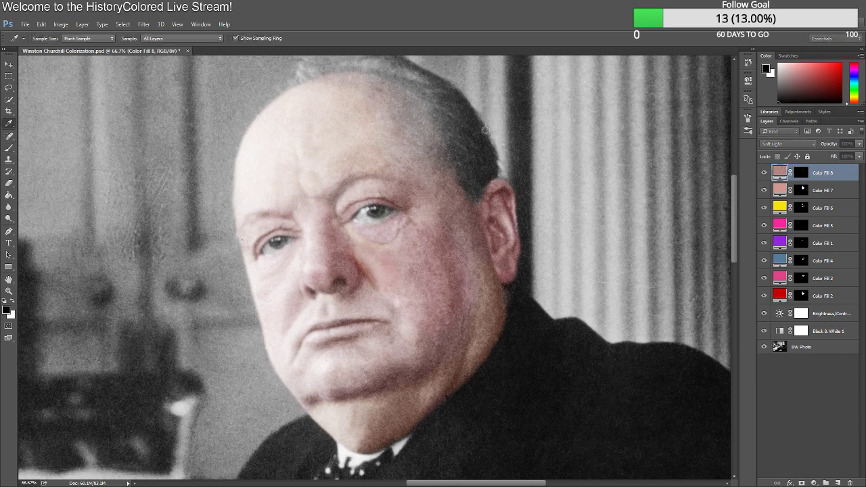
{"action": "key", "text": "b"}
{"action": "left_click", "coordinate": [801, 173]}
{"action": "key", "text": "x"}
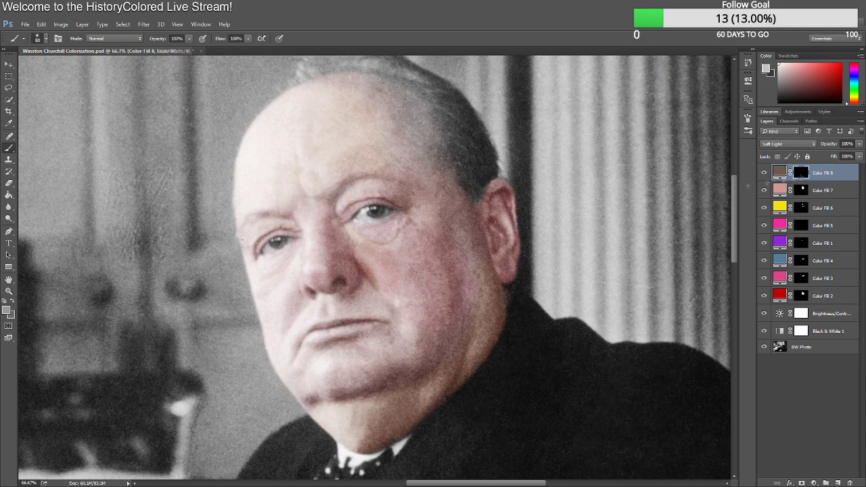
Paint the brown shading beside the nose and down the cheek on Color Fill 8's mask, with the layer opacity reduced.
{"action": "mouse_move", "coordinate": [364, 255]}
{"action": "left_mouse_down"}
{"action": "mouse_move", "coordinate": [386, 281]}
{"action": "mouse_move", "coordinate": [388, 259]}
{"action": "mouse_move", "coordinate": [401, 258]}
{"action": "mouse_move", "coordinate": [386, 273]}
{"action": "mouse_move", "coordinate": [406, 292]}
{"action": "left_mouse_up"}
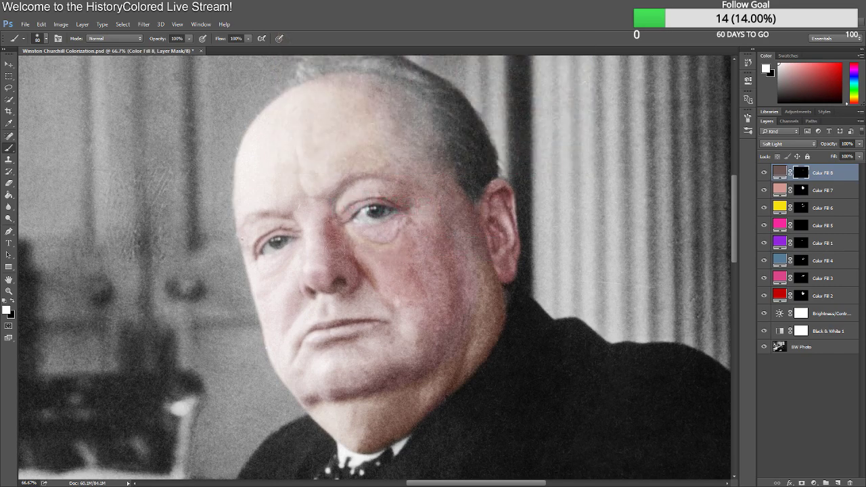
{"action": "key", "text": "z"}
{"action": "mouse_move", "coordinate": [390, 271]}
{"action": "left_mouse_down"}
{"action": "mouse_move", "coordinate": [318, 271]}
{"action": "mouse_move", "coordinate": [352, 271]}
{"action": "left_mouse_up"}
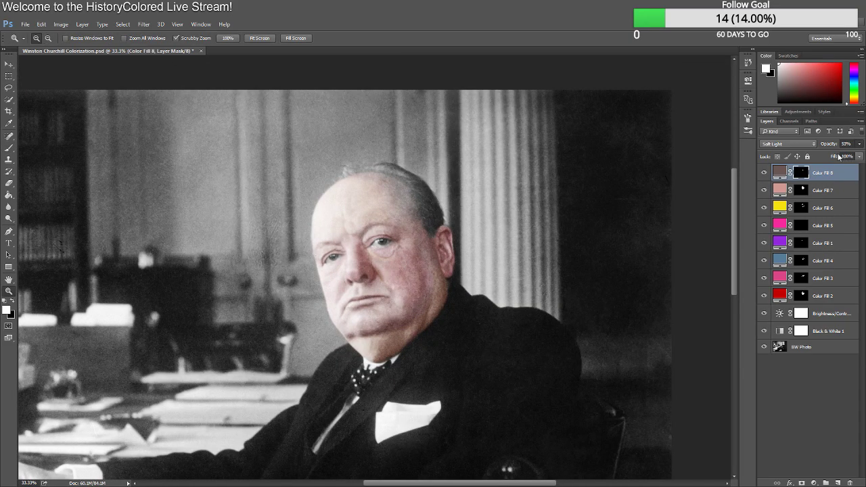
{"action": "left_click", "coordinate": [356, 281]}
{"action": "left_click_drag", "start_coordinate": [358, 282], "coordinate": [357, 226]}
{"action": "left_click_drag", "start_coordinate": [379, 298], "coordinate": [455, 298]}
{"action": "left_click", "coordinate": [387, 304]}
{"action": "left_click", "coordinate": [797, 307]}
{"action": "left_click_drag", "start_coordinate": [516, 114], "coordinate": [557, 95]}
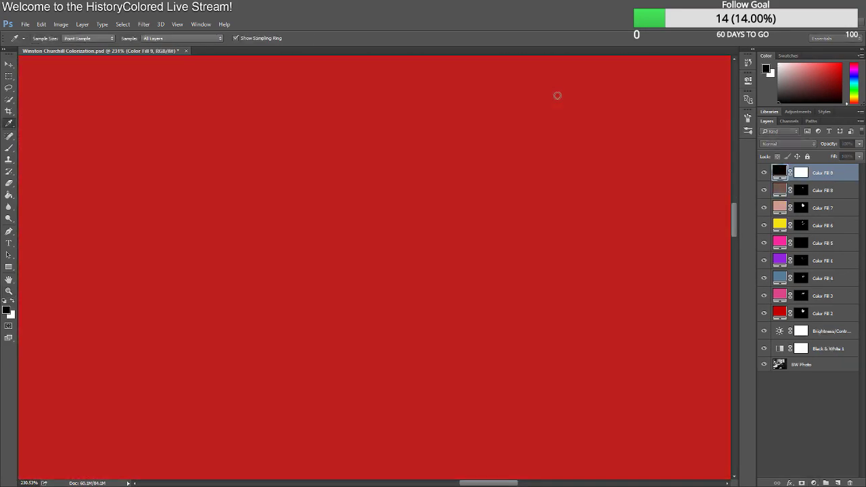
{"action": "left_click", "coordinate": [586, 169]}
{"action": "left_click", "coordinate": [504, 83]}
{"action": "key", "text": "Escape"}
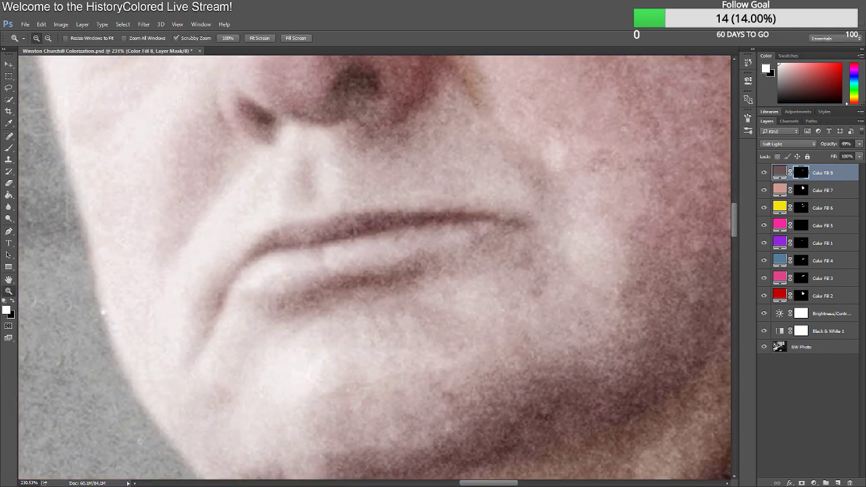
Create a new document and paste in the color group photo of Churchill as a reference.
{"action": "key", "text": "ctrl+n"}
{"action": "key", "text": "Return"}
{"action": "key", "text": "ctrl+v"}
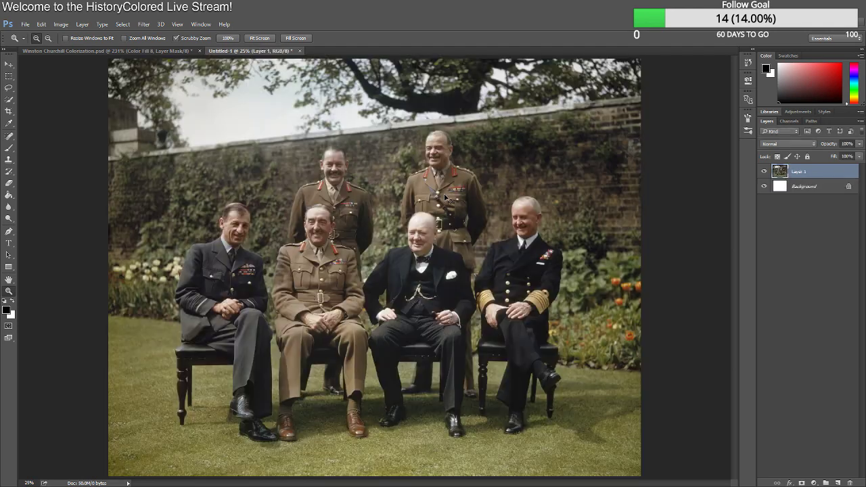
Examine Churchill's face and clothing colors in the reference photo and compare them with the portrait being colorized.
{"action": "scroll", "coordinate": [423, 227], "scroll_direction": "up", "scroll_amount": 3}
{"action": "scroll", "coordinate": [447, 203], "scroll_direction": "down", "scroll_amount": 2}
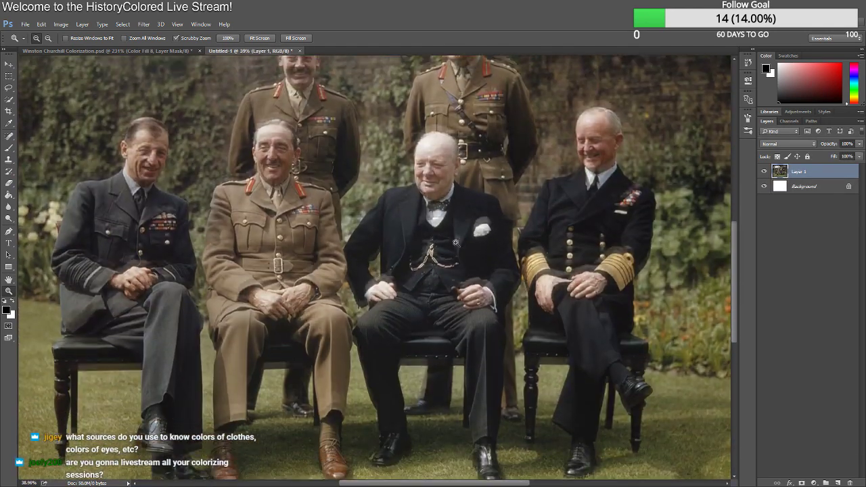
{"action": "scroll", "coordinate": [447, 203], "scroll_direction": "up", "scroll_amount": 1}
{"action": "key", "text": "ctrl+0"}
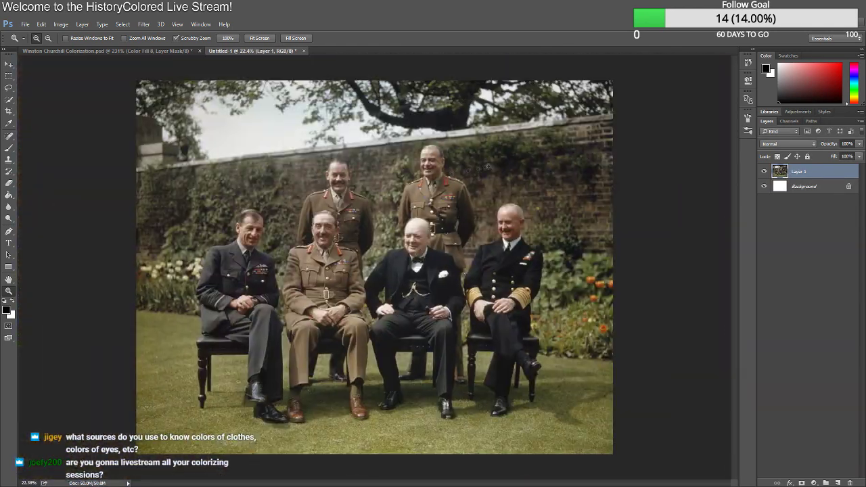
{"action": "scroll", "coordinate": [427, 245], "scroll_direction": "up", "scroll_amount": 4}
{"action": "key", "text": "ctrl+Tab"}
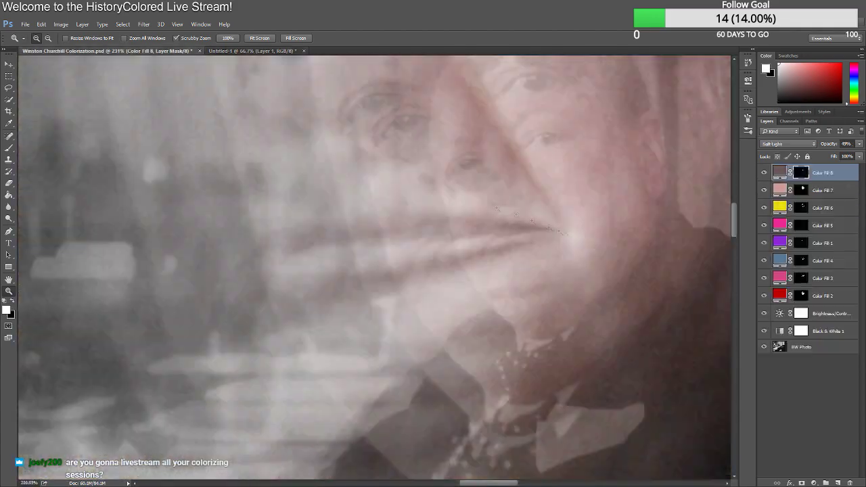
{"action": "scroll", "coordinate": [433, 286], "scroll_direction": "down", "scroll_amount": 8}
{"action": "scroll", "coordinate": [433, 287], "scroll_direction": "up", "scroll_amount": 3}
{"action": "left_click", "coordinate": [247, 51]}
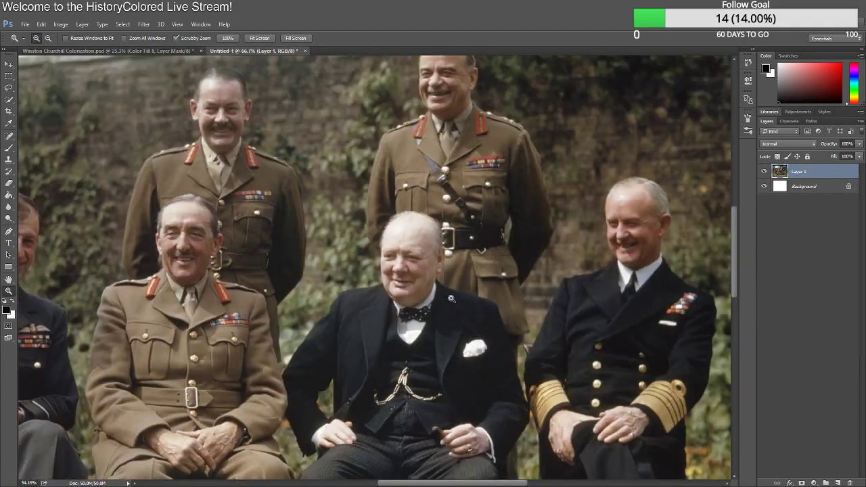
{"action": "scroll", "coordinate": [402, 365], "scroll_direction": "up", "scroll_amount": 8}
{"action": "left_click", "coordinate": [88, 52]}
{"action": "scroll", "coordinate": [359, 318], "scroll_direction": "up", "scroll_amount": 4}
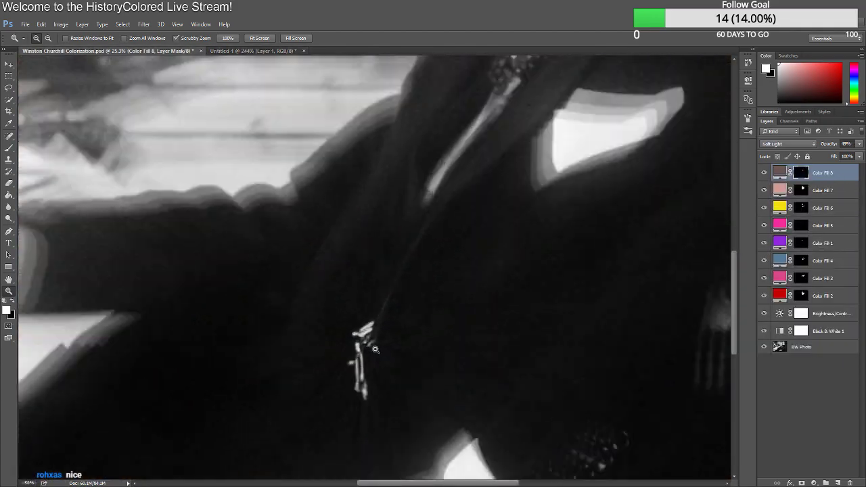
{"action": "scroll", "coordinate": [406, 345], "scroll_direction": "down", "scroll_amount": 3}
{"action": "scroll", "coordinate": [433, 284], "scroll_direction": "up", "scroll_amount": 2}
{"action": "key", "text": "ctrl+Tab"}
{"action": "key", "text": "ctrl+0"}
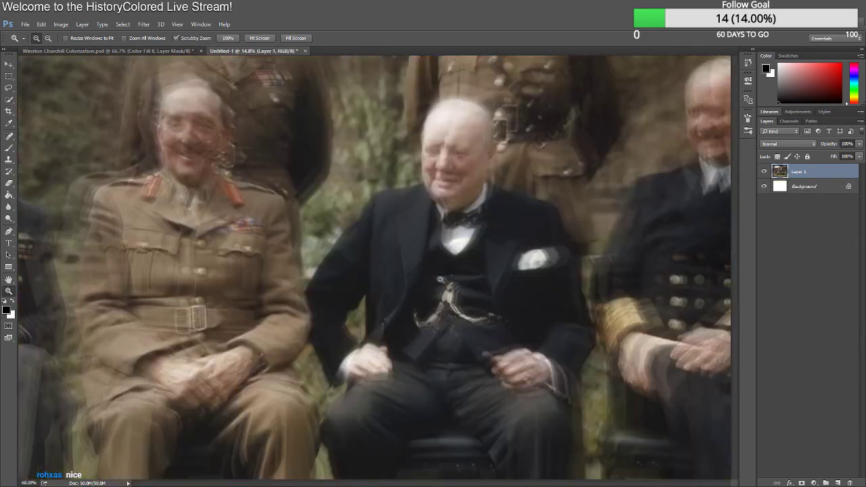
{"action": "key", "text": "ctrl+plus"}
{"action": "key", "text": "ctrl+plus"}
{"action": "key", "text": "ctrl+Tab"}
{"action": "key", "text": "ctrl+0"}
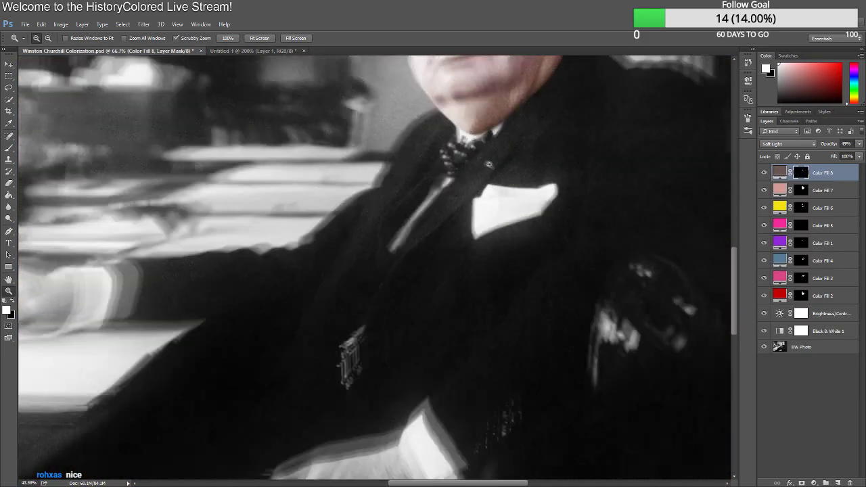
{"action": "key", "text": "ctrl+plus"}
{"action": "scroll", "coordinate": [442, 145], "scroll_direction": "up", "scroll_amount": 6}
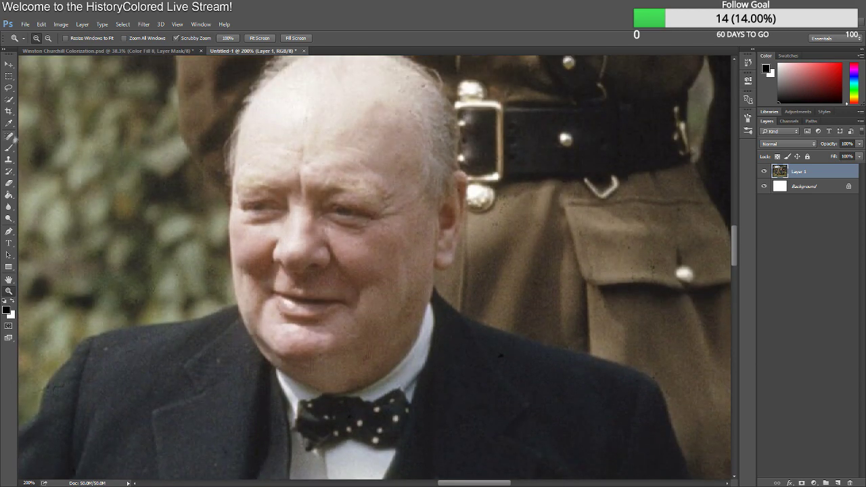
Sample Churchill's cheek tone in the reference photo and open Color Fill 7's fill color in the portrait.
{"action": "left_click", "coordinate": [9, 124]}
{"action": "left_click", "coordinate": [353, 236]}
{"action": "left_click", "coordinate": [138, 52]}
{"action": "left_click", "coordinate": [780, 190]}
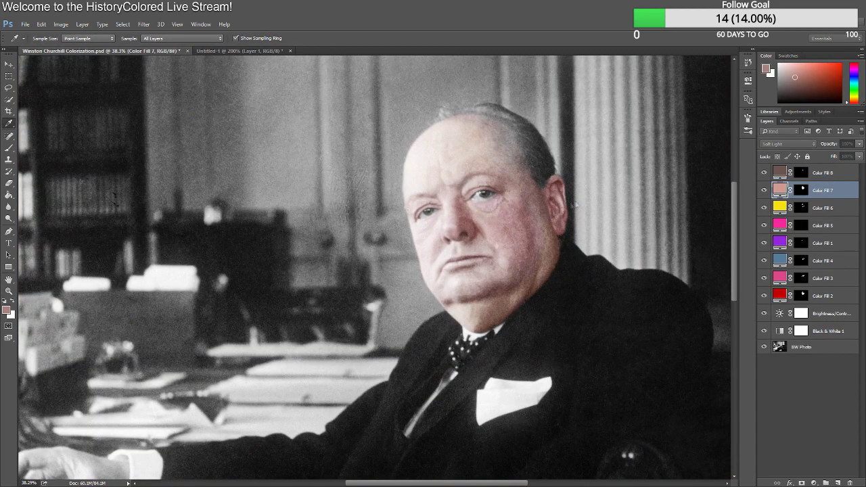
{"action": "key", "text": "ctrl+Tab"}
{"action": "left_click_drag", "start_coordinate": [361, 254], "coordinate": [354, 248]}
{"action": "key", "text": "ctrl+Tab"}
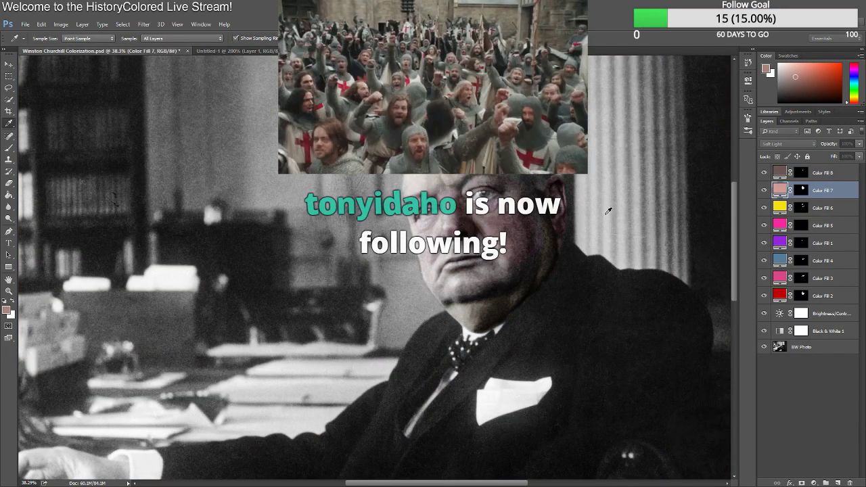
Sample the tone around Churchill's mouth in the reference photo and create a solid color fill layer with it in the portrait.
{"action": "key", "text": "ctrl+Tab"}
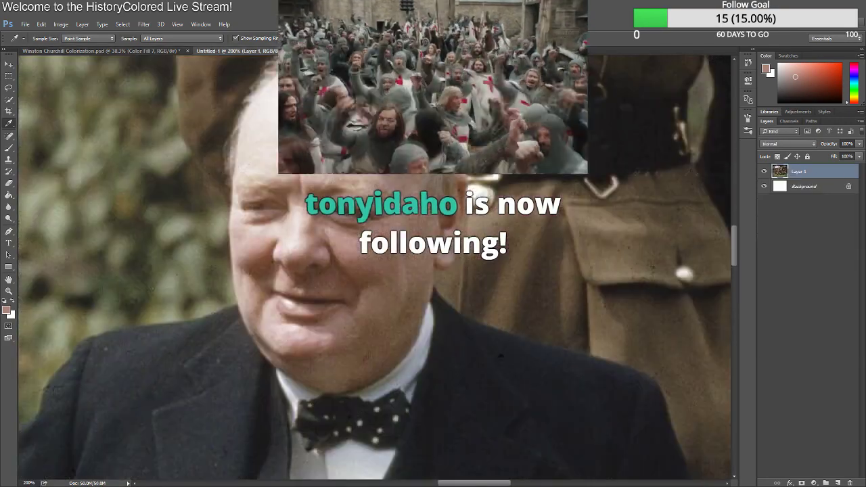
{"action": "left_click_drag", "start_coordinate": [359, 256], "coordinate": [359, 256]}
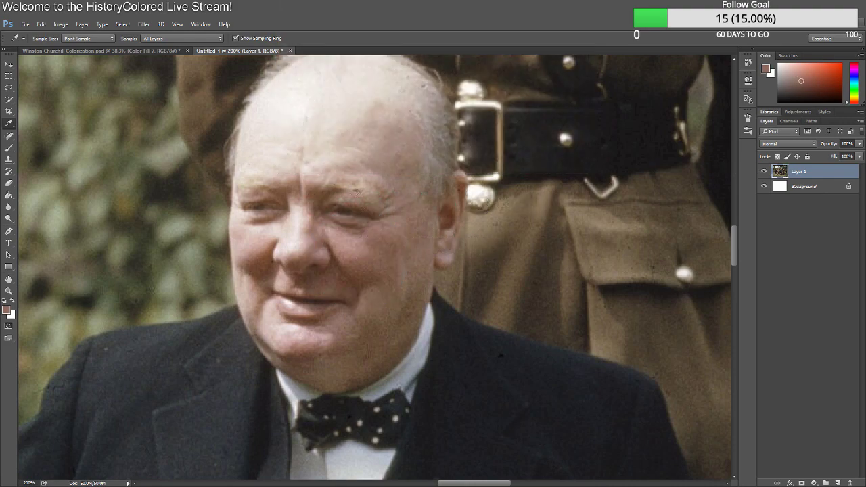
{"action": "scroll", "coordinate": [404, 126], "scroll_direction": "up", "scroll_amount": 2}
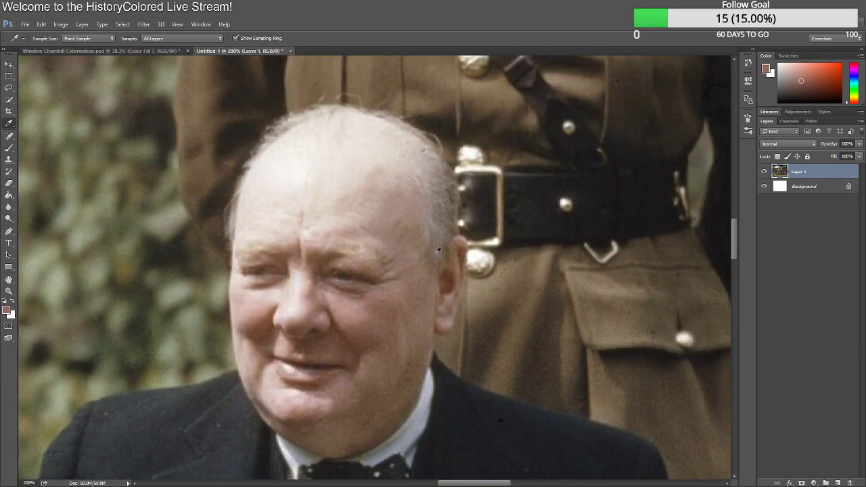
{"action": "scroll", "coordinate": [438, 250], "scroll_direction": "down", "scroll_amount": 3}
{"action": "left_click", "coordinate": [313, 291]}
{"action": "key", "text": "ctrl+Tab"}
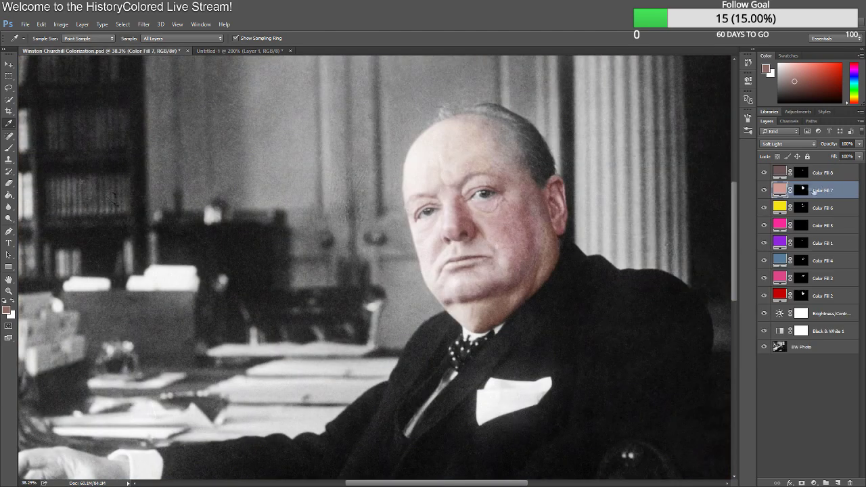
{"action": "left_click", "coordinate": [794, 298]}
{"action": "left_click", "coordinate": [673, 36]}
Delete the Color Fill 8 layer and invert the new Color Fill 9 layer's mask to black.
{"action": "left_click_drag", "start_coordinate": [825, 192], "coordinate": [827, 166]}
{"action": "left_click", "coordinate": [834, 193]}
{"action": "key", "text": "Delete"}
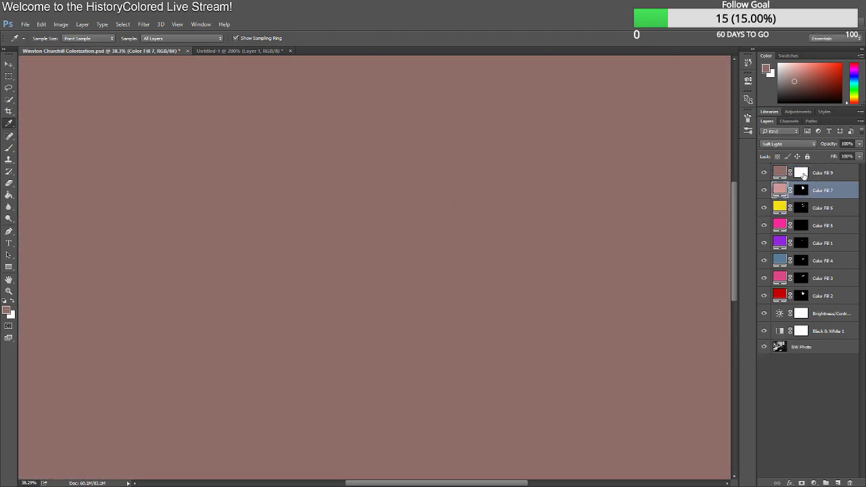
{"action": "left_click", "coordinate": [801, 173]}
{"action": "key", "text": "ctrl+i"}
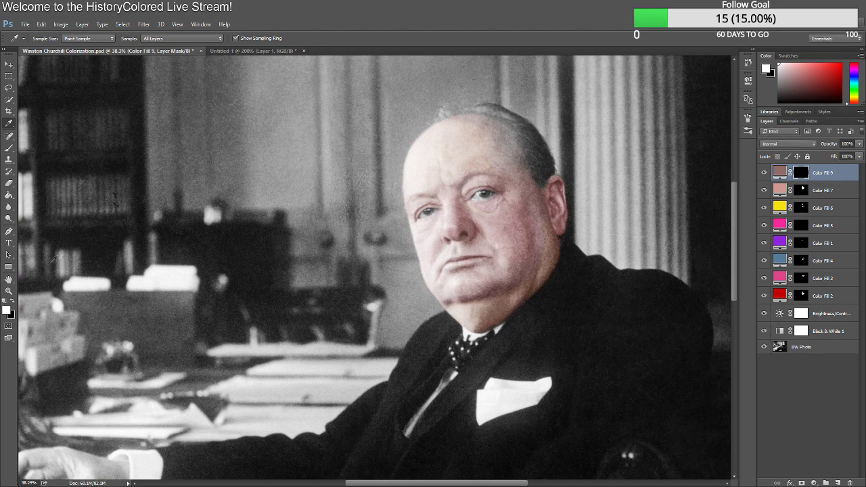
Erase the skin tint over Churchill's lips from Color Fill 7's mask.
{"action": "left_click", "coordinate": [9, 291]}
{"action": "left_click", "coordinate": [470, 258]}
{"action": "left_click", "coordinate": [470, 258]}
{"action": "left_click", "coordinate": [470, 258]}
{"action": "left_click", "coordinate": [470, 258]}
{"action": "left_click", "coordinate": [470, 258]}
{"action": "left_click", "coordinate": [802, 192]}
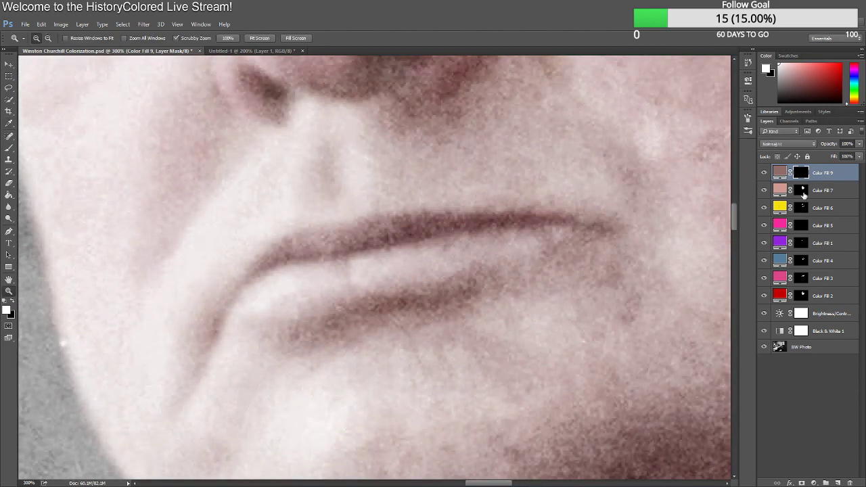
{"action": "left_click", "coordinate": [9, 184]}
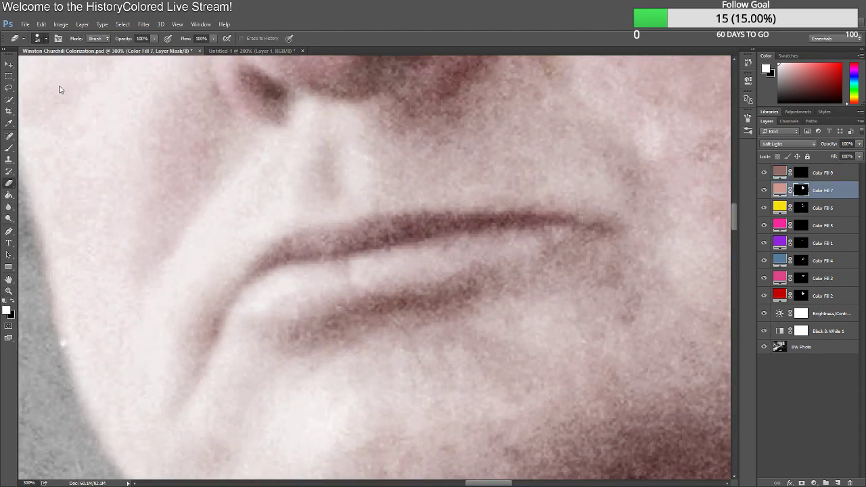
{"action": "mouse_move", "coordinate": [360, 241]}
{"action": "left_mouse_down"}
{"action": "mouse_move", "coordinate": [293, 253]}
{"action": "mouse_move", "coordinate": [272, 275]}
{"action": "mouse_move", "coordinate": [268, 297]}
{"action": "mouse_move", "coordinate": [378, 288]}
{"action": "mouse_move", "coordinate": [434, 260]}
{"action": "mouse_move", "coordinate": [311, 240]}
{"action": "mouse_move", "coordinate": [331, 267]}
{"action": "mouse_move", "coordinate": [334, 243]}
{"action": "mouse_move", "coordinate": [382, 230]}
{"action": "mouse_move", "coordinate": [438, 232]}
{"action": "mouse_move", "coordinate": [443, 260]}
{"action": "mouse_move", "coordinate": [439, 234]}
{"action": "mouse_move", "coordinate": [566, 226]}
{"action": "mouse_move", "coordinate": [516, 219]}
{"action": "mouse_move", "coordinate": [559, 234]}
{"action": "mouse_move", "coordinate": [619, 225]}
{"action": "mouse_move", "coordinate": [462, 195]}
{"action": "mouse_move", "coordinate": [321, 222]}
{"action": "mouse_move", "coordinate": [241, 262]}
{"action": "mouse_move", "coordinate": [286, 302]}
{"action": "mouse_move", "coordinate": [355, 311]}
{"action": "mouse_move", "coordinate": [546, 263]}
{"action": "mouse_move", "coordinate": [612, 234]}
{"action": "left_mouse_up"}
{"action": "left_click_drag", "start_coordinate": [225, 330], "coordinate": [247, 301]}
Set Color Fill 9 to Soft Light and paint the lips on its mask with the brush at 50% opacity.
{"action": "left_click", "coordinate": [9, 292]}
{"action": "mouse_move", "coordinate": [305, 306]}
{"action": "left_mouse_down"}
{"action": "mouse_move", "coordinate": [263, 298]}
{"action": "mouse_move", "coordinate": [321, 304]}
{"action": "left_mouse_up"}
{"action": "left_click", "coordinate": [819, 173]}
{"action": "scroll", "coordinate": [307, 268], "scroll_direction": "down", "scroll_amount": 3}
{"action": "key", "text": "b"}
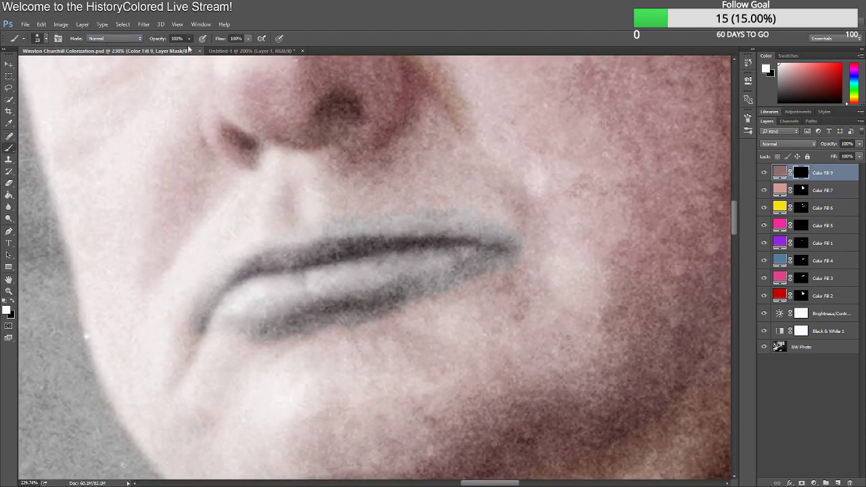
{"action": "left_click", "coordinate": [799, 147]}
{"action": "left_click", "coordinate": [783, 231]}
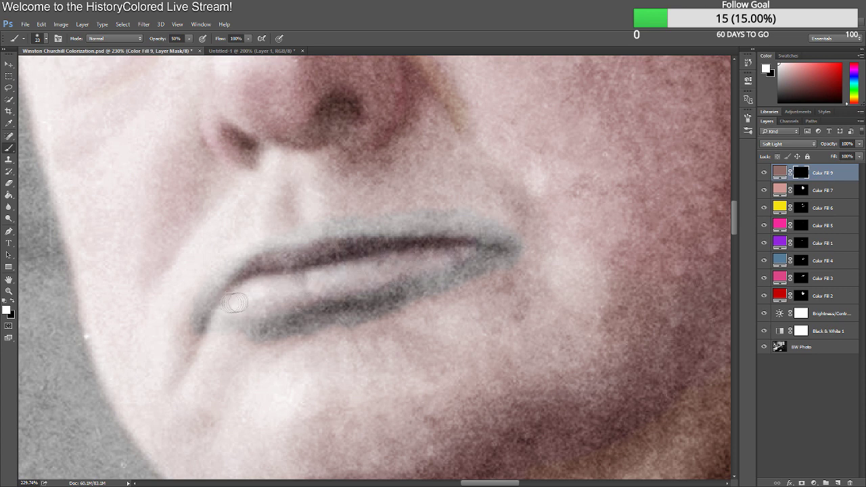
Paint the skin tint back around the lip edges on Color Fill 7's mask with a 29-pixel brush at 50% opacity.
{"action": "left_click", "coordinate": [8, 291]}
{"action": "mouse_move", "coordinate": [343, 294]}
{"action": "left_mouse_down"}
{"action": "mouse_move", "coordinate": [358, 292]}
{"action": "mouse_move", "coordinate": [271, 294]}
{"action": "mouse_move", "coordinate": [377, 257]}
{"action": "mouse_move", "coordinate": [97, 373]}
{"action": "mouse_move", "coordinate": [139, 379]}
{"action": "left_mouse_up"}
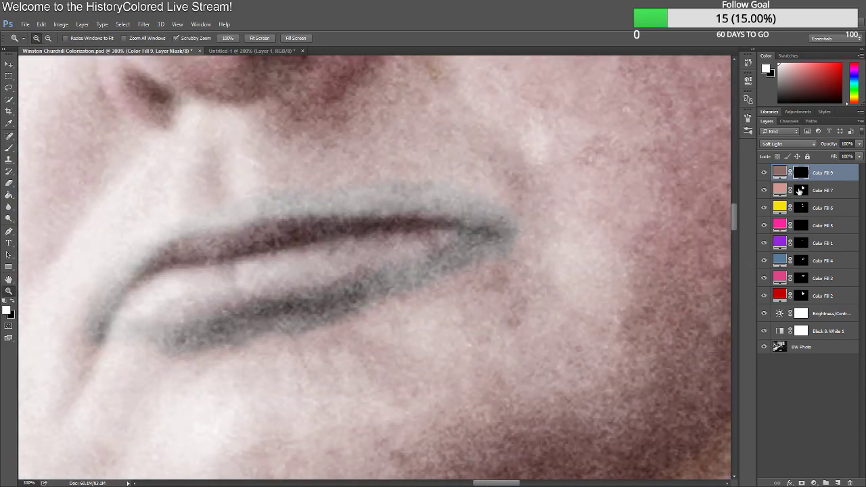
{"action": "left_click", "coordinate": [802, 190]}
{"action": "left_click", "coordinate": [8, 147]}
{"action": "left_click", "coordinate": [47, 39]}
{"action": "left_click_drag", "start_coordinate": [399, 298], "coordinate": [196, 336]}
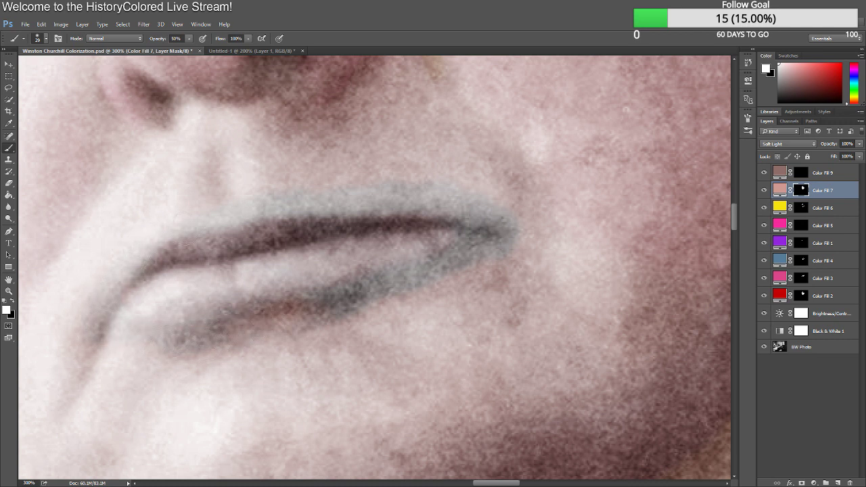
{"action": "mouse_move", "coordinate": [277, 199]}
{"action": "left_mouse_down"}
{"action": "mouse_move", "coordinate": [467, 203]}
{"action": "mouse_move", "coordinate": [488, 249]}
{"action": "left_mouse_up"}
{"action": "mouse_move", "coordinate": [448, 268]}
{"action": "left_mouse_down"}
{"action": "mouse_move", "coordinate": [398, 280]}
{"action": "mouse_move", "coordinate": [318, 292]}
{"action": "left_mouse_up"}
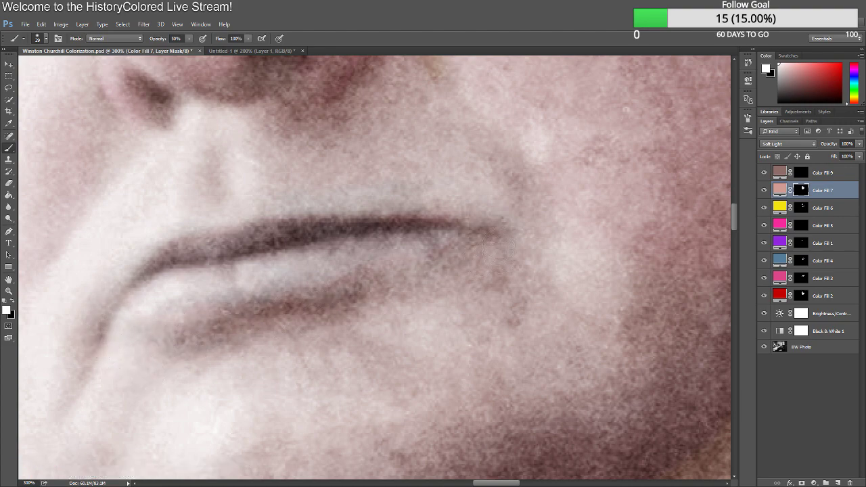
Change the lip tint color of the Color Fill 9 layer to a darker reddish brown.
{"action": "key", "text": "z"}
{"action": "key", "text": "ctrl+0"}
{"action": "left_click_drag", "start_coordinate": [204, 277], "coordinate": [272, 279]}
{"action": "left_click", "coordinate": [823, 173]}
{"action": "key", "text": "b"}
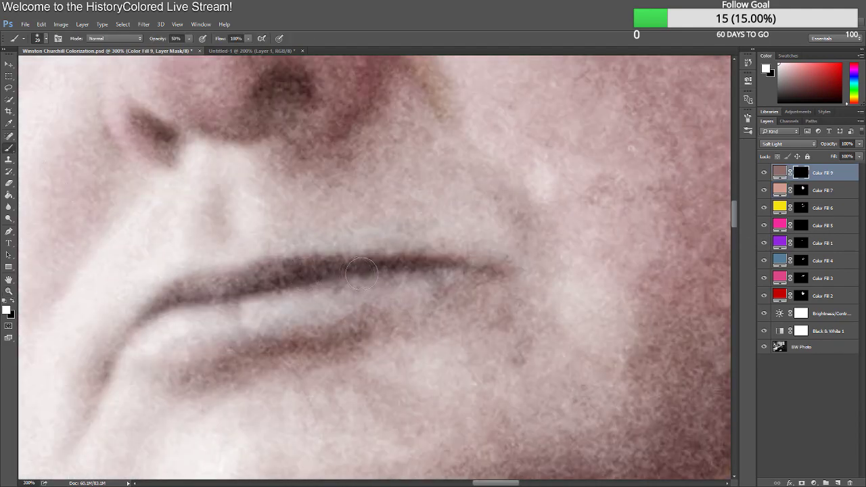
{"action": "key", "text": "z"}
{"action": "mouse_move", "coordinate": [254, 281]}
{"action": "left_mouse_down"}
{"action": "mouse_move", "coordinate": [194, 276]}
{"action": "mouse_move", "coordinate": [284, 274]}
{"action": "left_mouse_up"}
{"action": "left_click", "coordinate": [287, 271]}
{"action": "left_click", "coordinate": [389, 281]}
{"action": "left_click", "coordinate": [403, 290]}
{"action": "left_click", "coordinate": [332, 282]}
{"action": "double_click", "coordinate": [783, 173]}
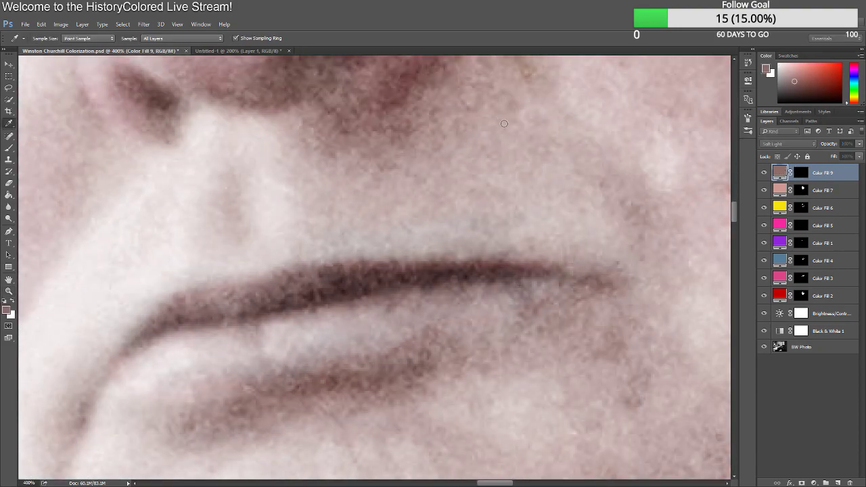
{"action": "key", "text": "z"}
{"action": "key", "text": "ctrl+0"}
{"action": "key", "text": "ctrl+equal"}
{"action": "key", "text": "ctrl+equal"}
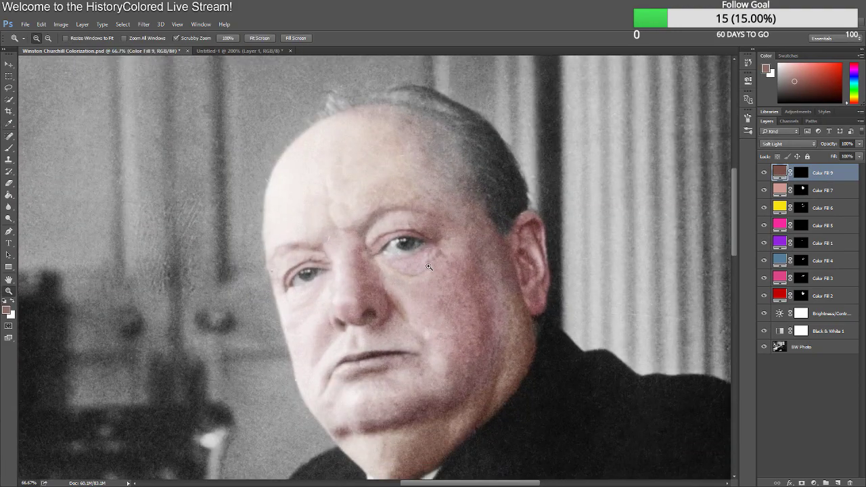
Select Color Fill 6's mask, enlarge the brush and set the layer's opacity to 7%.
{"action": "left_click_drag", "start_coordinate": [433, 177], "coordinate": [431, 241]}
{"action": "left_click", "coordinate": [431, 241]}
{"action": "left_click", "coordinate": [431, 241]}
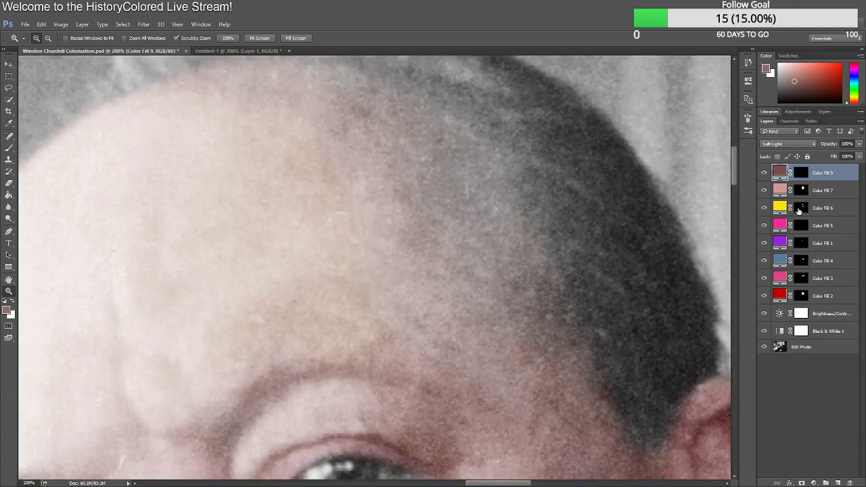
{"action": "left_click", "coordinate": [800, 208]}
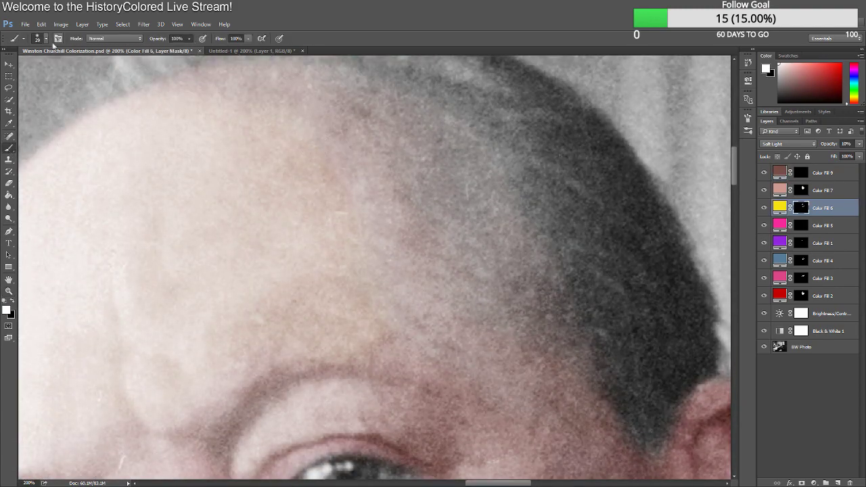
{"action": "key", "text": "bracketright"}
{"action": "key", "text": "bracketright"}
{"action": "key", "text": "bracketright"}
{"action": "key", "text": "bracketright"}
{"action": "key", "text": "bracketright"}
{"action": "left_click", "coordinate": [843, 144]}
{"action": "type", "text": "7"}
{"action": "key", "text": "Return"}
{"action": "left_click", "coordinate": [9, 291]}
{"action": "left_click_drag", "start_coordinate": [283, 326], "coordinate": [259, 332]}
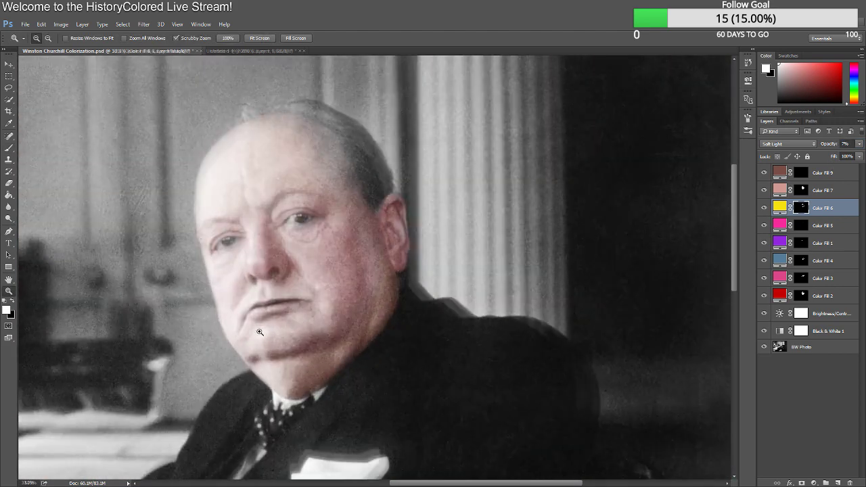
Sample skin color in the Untitled-1 reference photo and open Color Fill 7's color in the Churchill document for editing.
{"action": "left_click", "coordinate": [222, 50]}
{"action": "left_click", "coordinate": [9, 123]}
{"action": "left_click_drag", "start_coordinate": [406, 226], "coordinate": [373, 144]}
{"action": "left_click", "coordinate": [139, 51]}
{"action": "double_click", "coordinate": [780, 190]}
{"action": "left_click", "coordinate": [7, 309]}
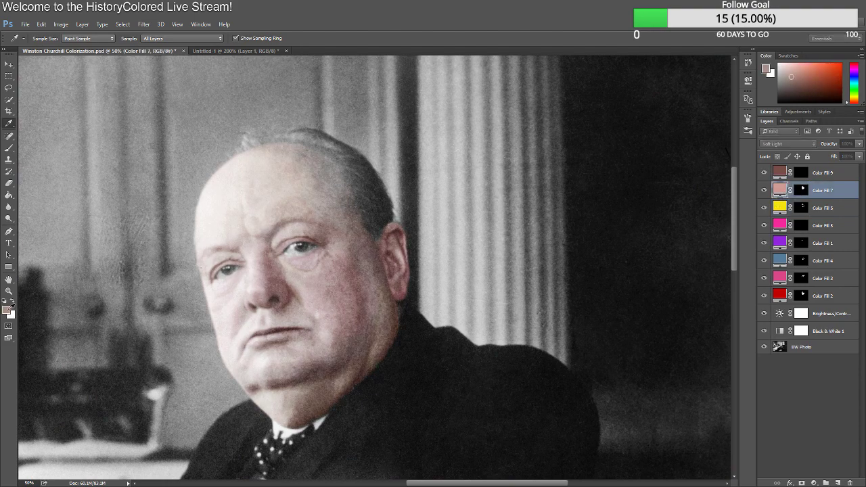
Review the coloring of the face and hand while stepping through the tint layers from Color Fill 4 up to Color Fill 7.
{"action": "scroll", "coordinate": [70, 221], "scroll_direction": "down", "scroll_amount": 2}
{"action": "left_click", "coordinate": [9, 147]}
{"action": "left_click", "coordinate": [9, 292]}
{"action": "left_click_drag", "start_coordinate": [410, 202], "coordinate": [467, 211]}
{"action": "left_click_drag", "start_coordinate": [353, 227], "coordinate": [301, 222]}
{"action": "left_click", "coordinate": [801, 260]}
{"action": "left_click", "coordinate": [9, 148]}
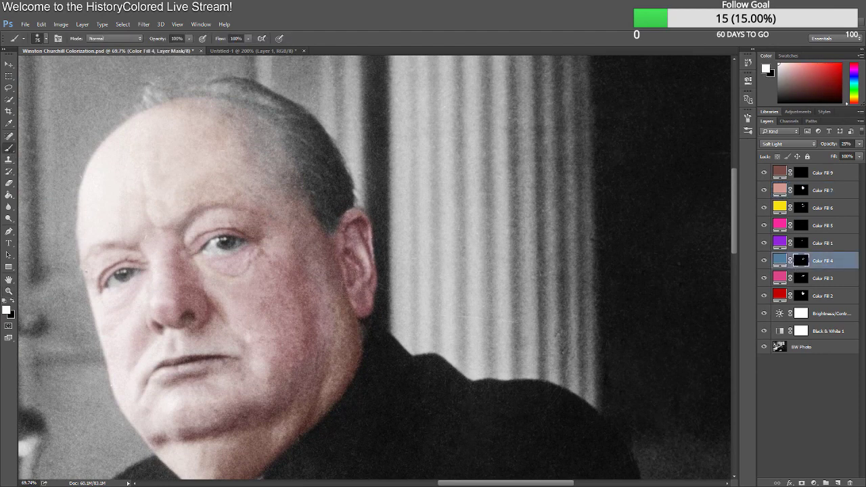
{"action": "key", "text": "alt+bracketright"}
{"action": "key", "text": "alt+bracketright"}
{"action": "key", "text": "alt+bracketright"}
{"action": "key", "text": "alt+bracketright"}
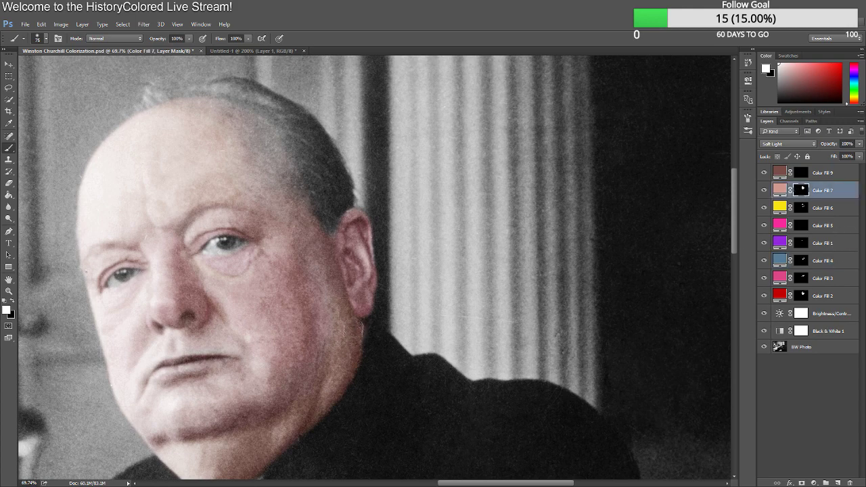
{"action": "left_click", "coordinate": [9, 291]}
{"action": "mouse_move", "coordinate": [224, 297]}
{"action": "left_mouse_down"}
{"action": "mouse_move", "coordinate": [166, 298]}
{"action": "mouse_move", "coordinate": [257, 257]}
{"action": "left_mouse_up"}
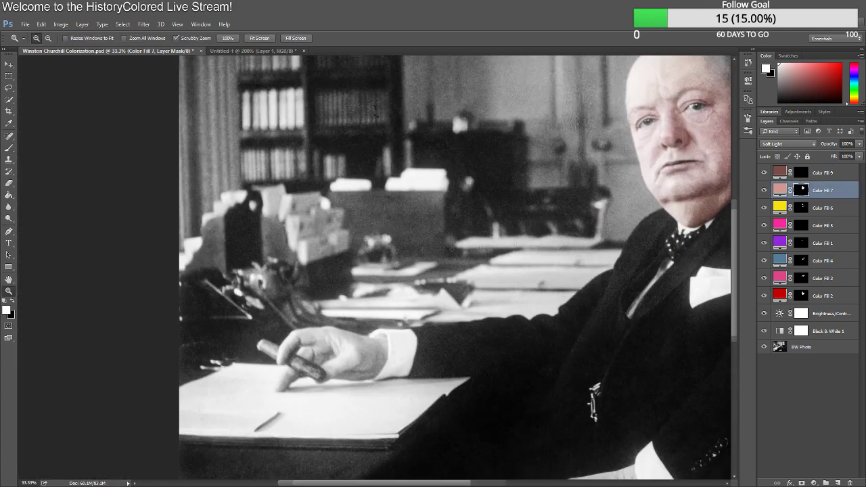
{"action": "left_click_drag", "start_coordinate": [703, 156], "coordinate": [440, 157]}
{"action": "left_click", "coordinate": [440, 162]}
{"action": "left_click", "coordinate": [439, 162]}
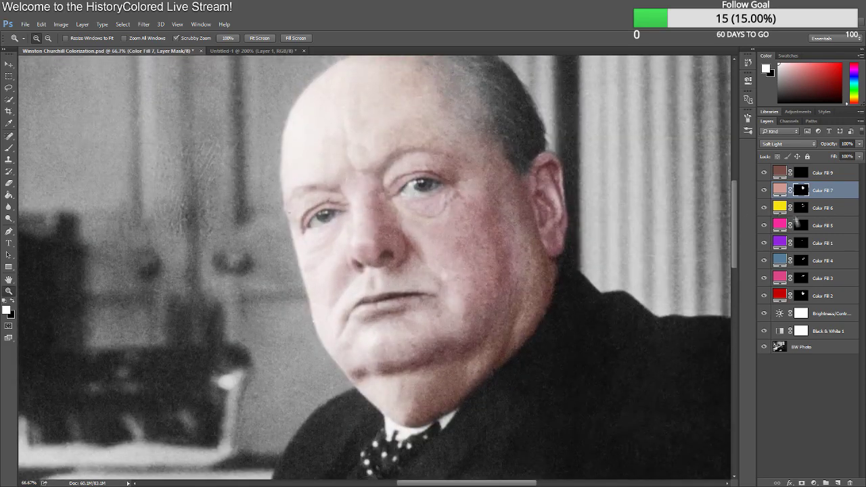
Set the opacity of the purple Color Fill 1 layer to 7%.
{"action": "key", "text": "alt+bracketleft"}
{"action": "key", "text": "alt+bracketleft"}
{"action": "key", "text": "alt+bracketleft"}
{"action": "key", "text": "0"}
{"action": "key", "text": "7"}
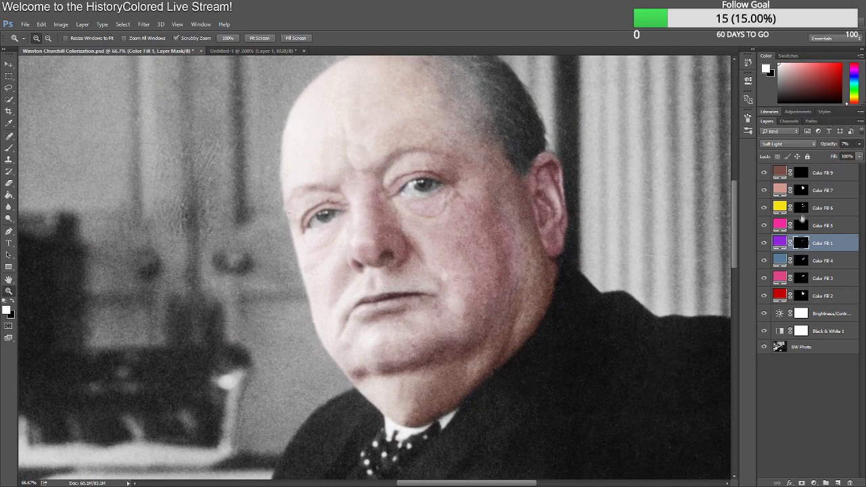
Add a brownish-pink solid color fill above Color Fill 9, invert its mask to black and set it to Soft Light.
{"action": "left_click", "coordinate": [802, 211]}
{"action": "left_click", "coordinate": [382, 263]}
{"action": "left_click", "coordinate": [384, 273]}
{"action": "left_click", "coordinate": [801, 174]}
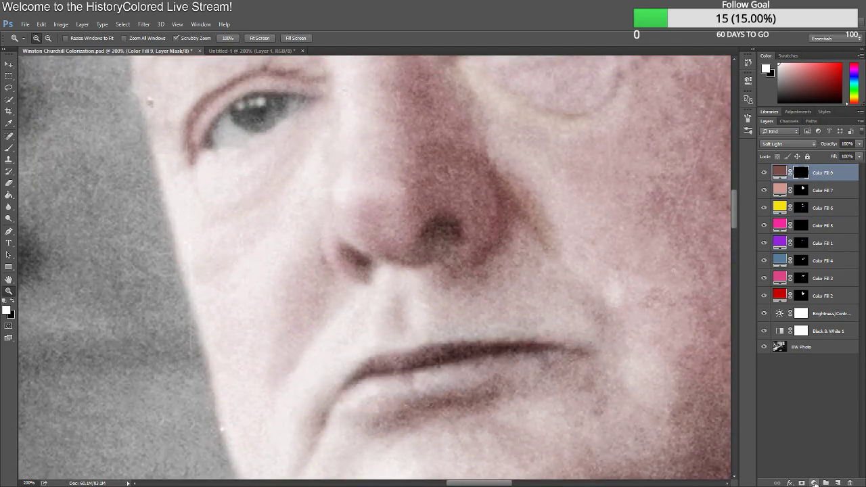
{"action": "left_click", "coordinate": [812, 292]}
{"action": "left_click", "coordinate": [493, 108]}
{"action": "left_click", "coordinate": [650, 62]}
{"action": "left_click", "coordinate": [801, 173]}
{"action": "key", "text": "ctrl+i"}
{"action": "key", "text": "alt+shift+f"}
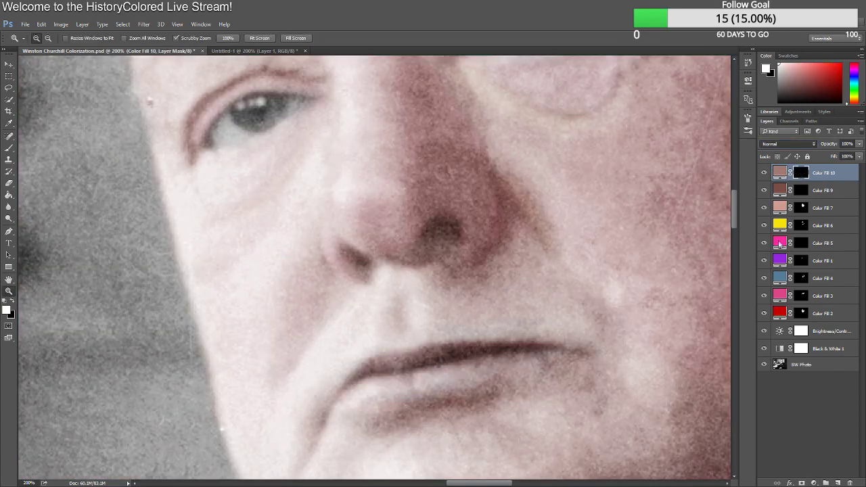
Paint the nostrils on Color Fill 10's mask and change the layer's color to a dark grayish brown.
{"action": "key", "text": "b"}
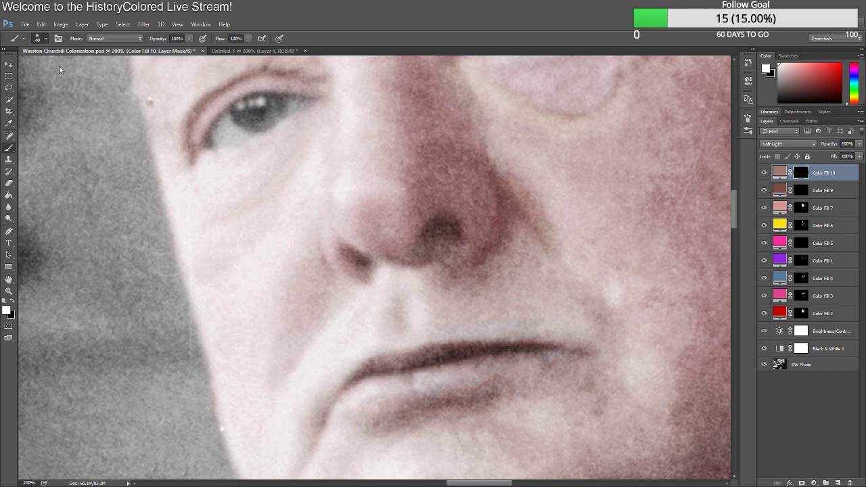
{"action": "left_click_drag", "start_coordinate": [441, 234], "coordinate": [449, 239]}
{"action": "left_click", "coordinate": [10, 291]}
{"action": "left_click_drag", "start_coordinate": [358, 276], "coordinate": [319, 266]}
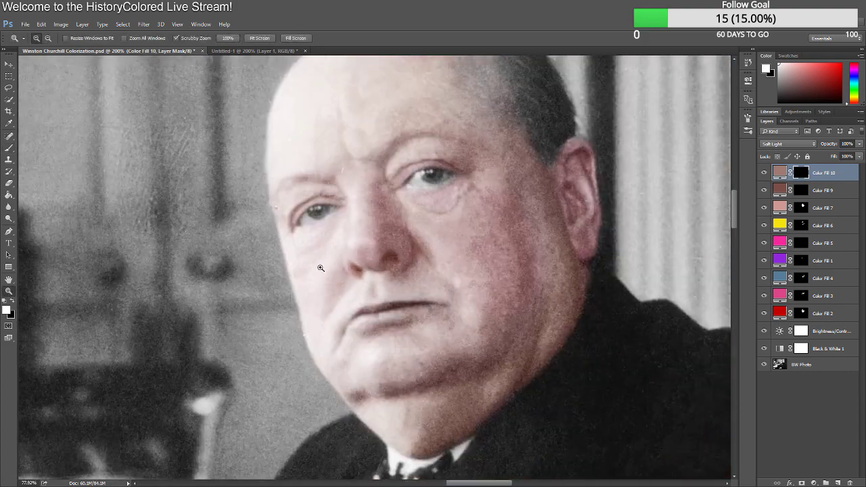
{"action": "double_click", "coordinate": [781, 172]}
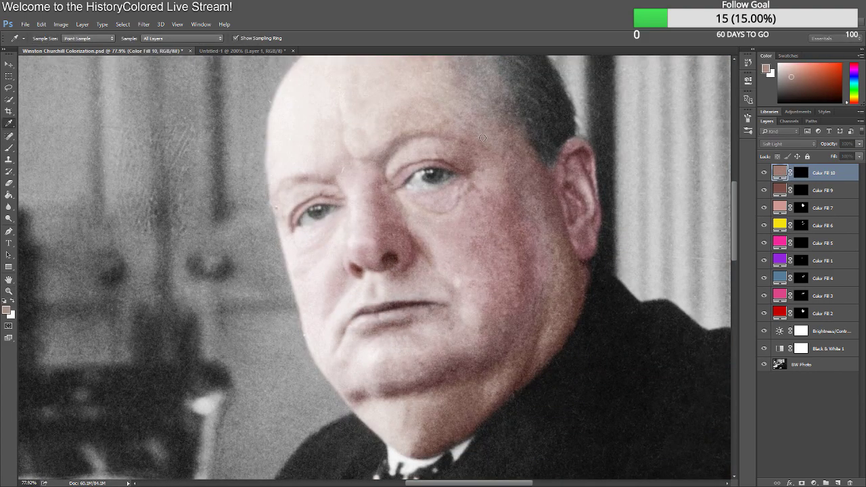
{"action": "left_click", "coordinate": [665, 85]}
Erase the dark tint around the edges of both nostrils on Color Fill 10's mask with the Eraser at 64% opacity.
{"action": "key", "text": "z"}
{"action": "left_click", "coordinate": [377, 263]}
{"action": "left_click", "coordinate": [377, 264]}
{"action": "left_click", "coordinate": [362, 278]}
{"action": "left_click", "coordinate": [362, 277]}
{"action": "key", "text": "e"}
{"action": "left_click", "coordinate": [45, 38]}
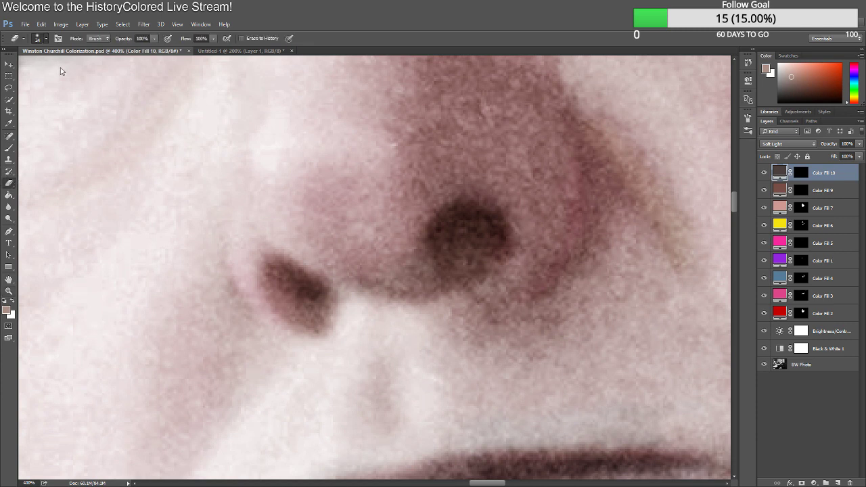
{"action": "key", "text": "ctrl+backslash"}
{"action": "key", "text": "d"}
{"action": "key", "text": "6"}
{"action": "key", "text": "4"}
{"action": "mouse_move", "coordinate": [250, 312]}
{"action": "left_mouse_down"}
{"action": "mouse_move", "coordinate": [343, 349]}
{"action": "mouse_move", "coordinate": [303, 348]}
{"action": "mouse_move", "coordinate": [324, 336]}
{"action": "left_mouse_up"}
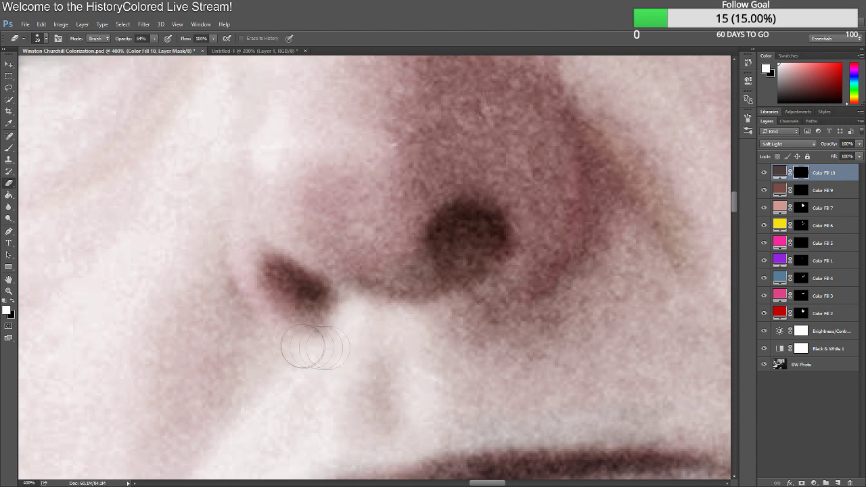
{"action": "mouse_move", "coordinate": [526, 223]}
{"action": "left_mouse_down"}
{"action": "mouse_move", "coordinate": [469, 178]}
{"action": "mouse_move", "coordinate": [436, 201]}
{"action": "left_mouse_up"}
{"action": "left_click_drag", "start_coordinate": [530, 258], "coordinate": [440, 251]}
{"action": "key", "text": "z"}
{"action": "mouse_move", "coordinate": [406, 291]}
{"action": "left_mouse_down"}
{"action": "mouse_move", "coordinate": [311, 257]}
{"action": "mouse_move", "coordinate": [460, 217]}
{"action": "left_mouse_up"}
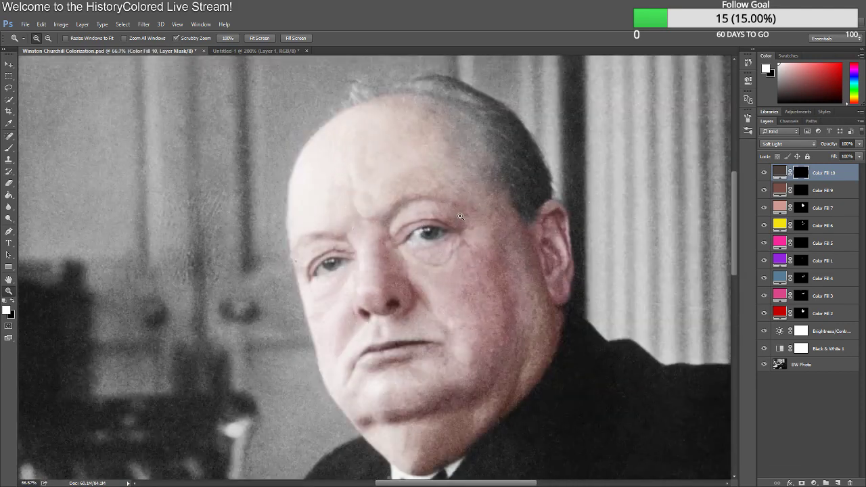
Revisit Color Fill 7's skin color and adjust the Brightness/Contrast 1 layer to darken the photo slightly.
{"action": "double_click", "coordinate": [777, 207]}
{"action": "left_click", "coordinate": [498, 95]}
{"action": "left_click", "coordinate": [800, 331]}
{"action": "key", "text": "d"}
{"action": "key", "text": "z"}
{"action": "left_click", "coordinate": [780, 331]}
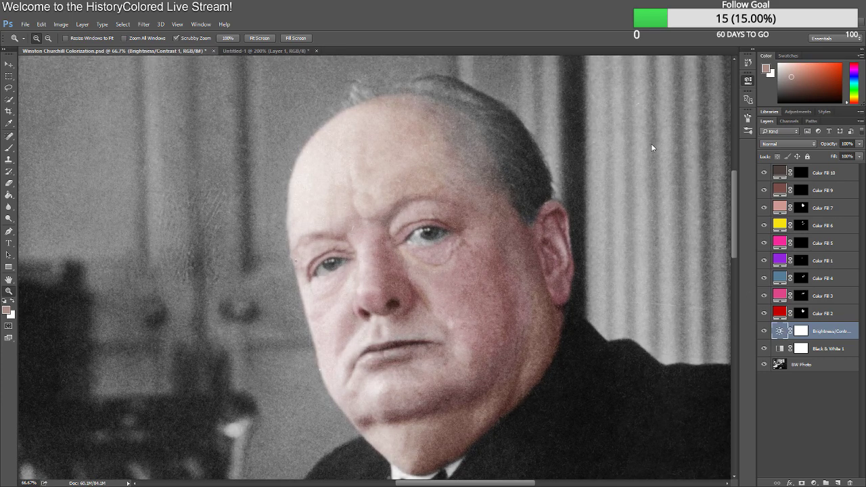
Create a layer group named Eyes above the Color Fill 10 layer.
{"action": "scroll", "coordinate": [466, 220], "scroll_direction": "down", "scroll_amount": 3}
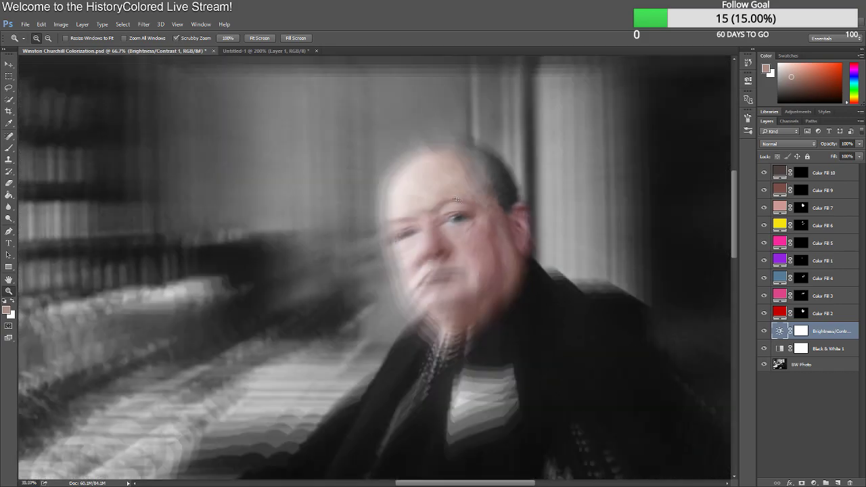
{"action": "scroll", "coordinate": [464, 221], "scroll_direction": "up", "scroll_amount": 2}
{"action": "scroll", "coordinate": [464, 220], "scroll_direction": "up", "scroll_amount": 1}
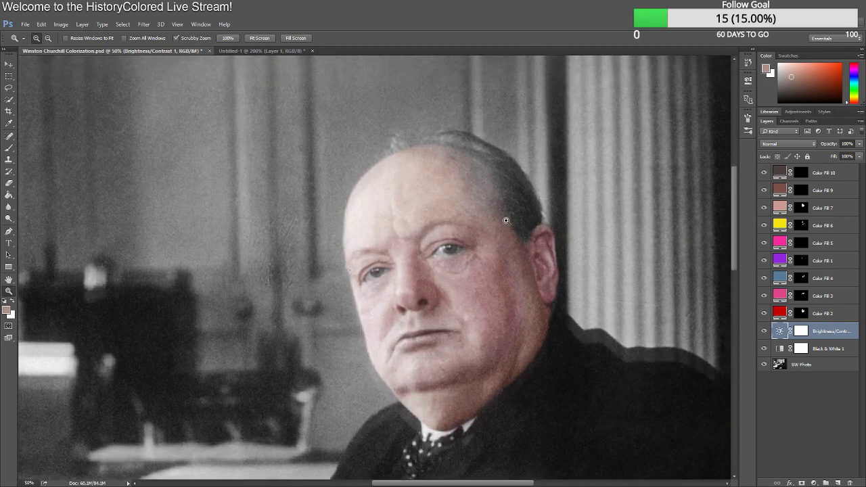
{"action": "scroll", "coordinate": [458, 213], "scroll_direction": "up", "scroll_amount": 2}
{"action": "left_click_drag", "start_coordinate": [478, 483], "coordinate": [492, 485]}
{"action": "scroll", "coordinate": [159, 321], "scroll_direction": "down", "scroll_amount": 3}
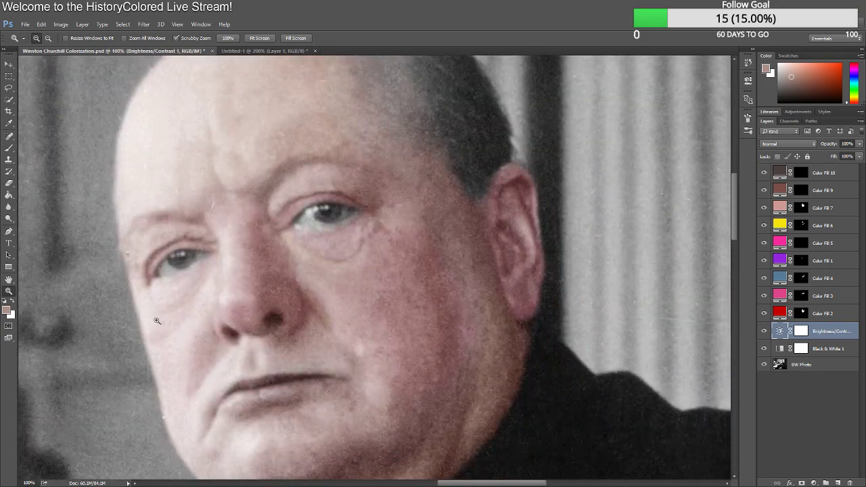
{"action": "left_click", "coordinate": [156, 297]}
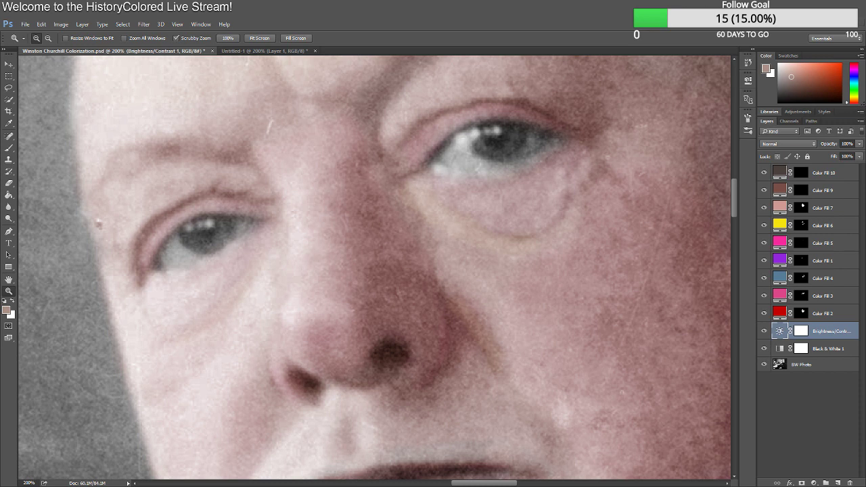
{"action": "left_click", "coordinate": [840, 177]}
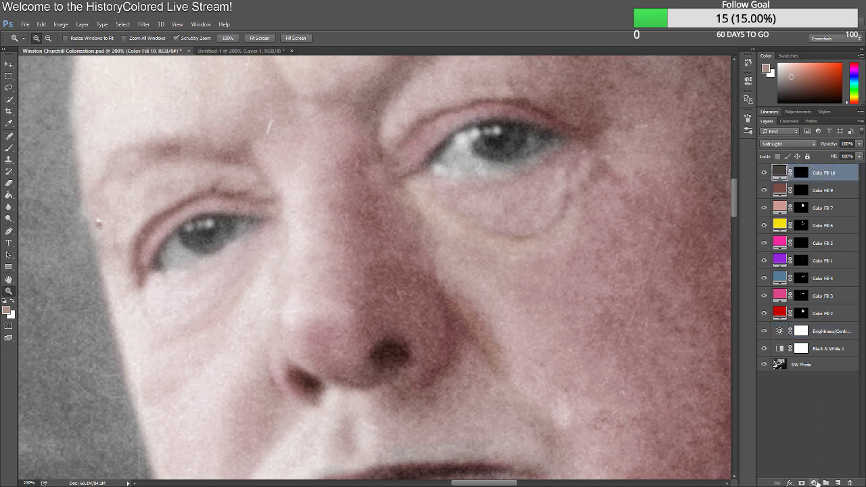
{"action": "key", "text": "ctrl+g"}
{"action": "double_click", "coordinate": [799, 169]}
{"action": "key", "text": "Return"}
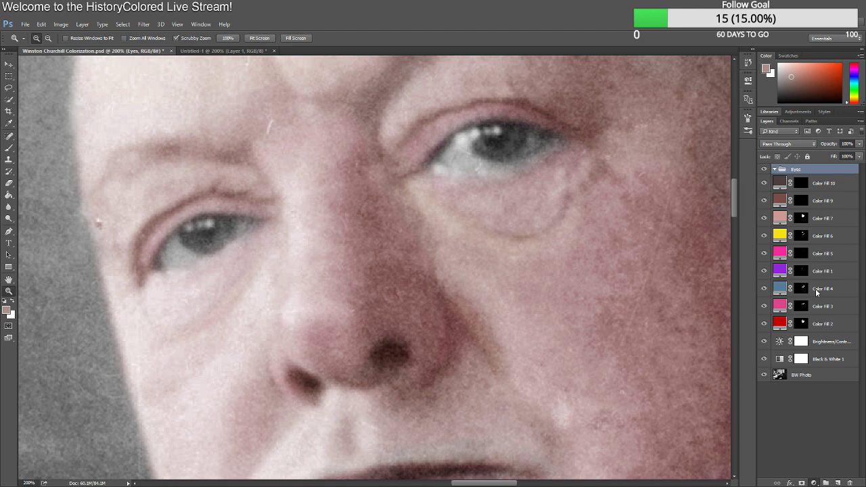
Add a blue solid color fill inside the Eyes group, invert its mask to black and set it to Soft Light.
{"action": "left_click", "coordinate": [816, 290]}
{"action": "key", "text": "Return"}
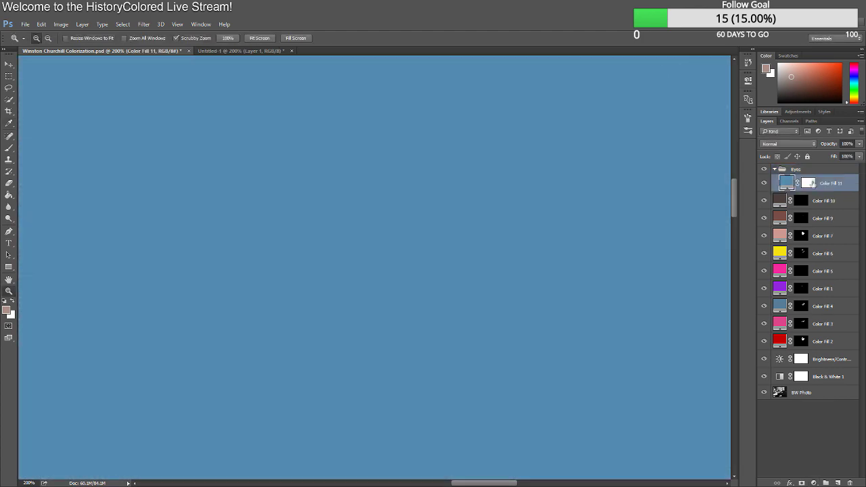
{"action": "key", "text": "ctrl+i"}
{"action": "left_click", "coordinate": [807, 147]}
{"action": "left_click", "coordinate": [783, 245]}
Paint both irises blue on Color Fill 11's mask with a 15-pixel brush at 100% opacity.
{"action": "scroll", "coordinate": [183, 254], "scroll_direction": "up", "scroll_amount": 6}
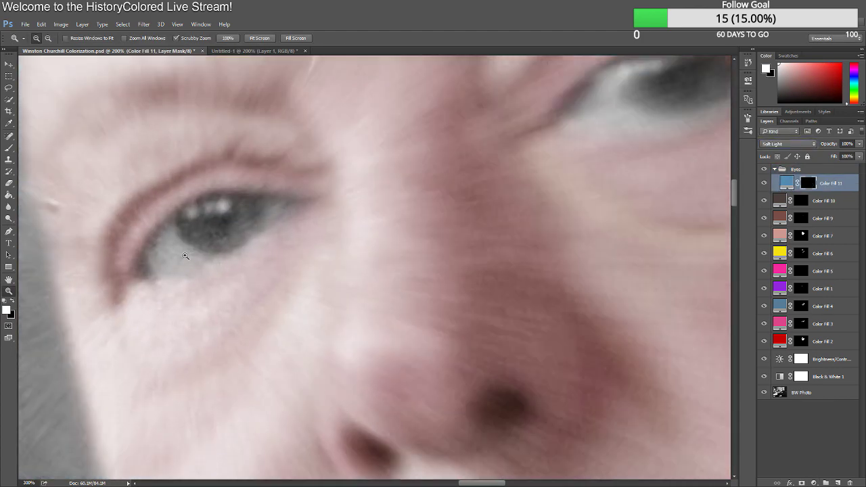
{"action": "scroll", "coordinate": [177, 255], "scroll_direction": "up", "scroll_amount": 1}
{"action": "key", "text": "b"}
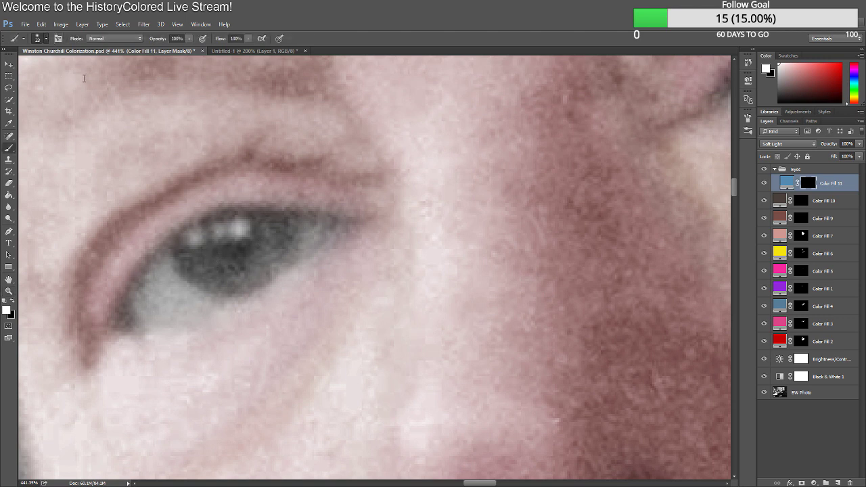
{"action": "left_click_drag", "start_coordinate": [55, 71], "coordinate": [53, 70]}
{"action": "mouse_move", "coordinate": [209, 265]}
{"action": "left_mouse_down"}
{"action": "mouse_move", "coordinate": [232, 271]}
{"action": "mouse_move", "coordinate": [280, 228]}
{"action": "mouse_move", "coordinate": [281, 253]}
{"action": "mouse_move", "coordinate": [248, 282]}
{"action": "mouse_move", "coordinate": [203, 277]}
{"action": "mouse_move", "coordinate": [186, 263]}
{"action": "mouse_move", "coordinate": [240, 274]}
{"action": "left_mouse_up"}
{"action": "scroll", "coordinate": [297, 209], "scroll_direction": "right", "scroll_amount": 5}
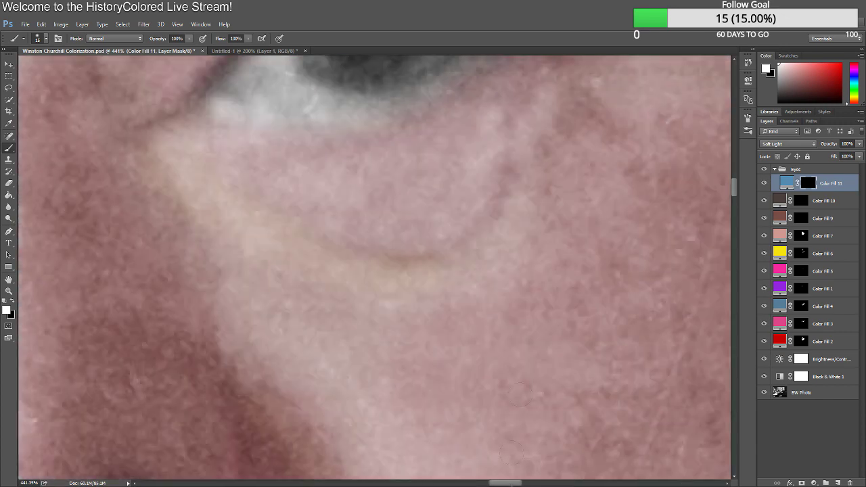
{"action": "scroll", "coordinate": [308, 183], "scroll_direction": "up", "scroll_amount": 2}
{"action": "mouse_move", "coordinate": [306, 229]}
{"action": "left_mouse_down"}
{"action": "mouse_move", "coordinate": [309, 168]}
{"action": "mouse_move", "coordinate": [318, 178]}
{"action": "mouse_move", "coordinate": [374, 173]}
{"action": "mouse_move", "coordinate": [391, 157]}
{"action": "mouse_move", "coordinate": [383, 140]}
{"action": "mouse_move", "coordinate": [397, 147]}
{"action": "mouse_move", "coordinate": [399, 156]}
{"action": "mouse_move", "coordinate": [370, 178]}
{"action": "mouse_move", "coordinate": [310, 175]}
{"action": "mouse_move", "coordinate": [379, 166]}
{"action": "left_mouse_up"}
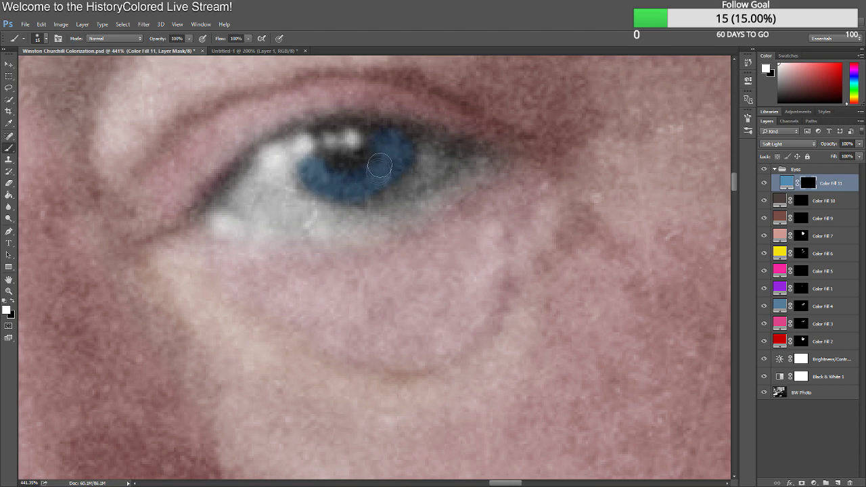
Set Color Fill 11's opacity to 68% and change its color to a lighter blue.
{"action": "key", "text": "z"}
{"action": "left_click_drag", "start_coordinate": [330, 291], "coordinate": [210, 291]}
{"action": "double_click", "coordinate": [225, 297]}
{"action": "left_click_drag", "start_coordinate": [859, 143], "coordinate": [845, 153]}
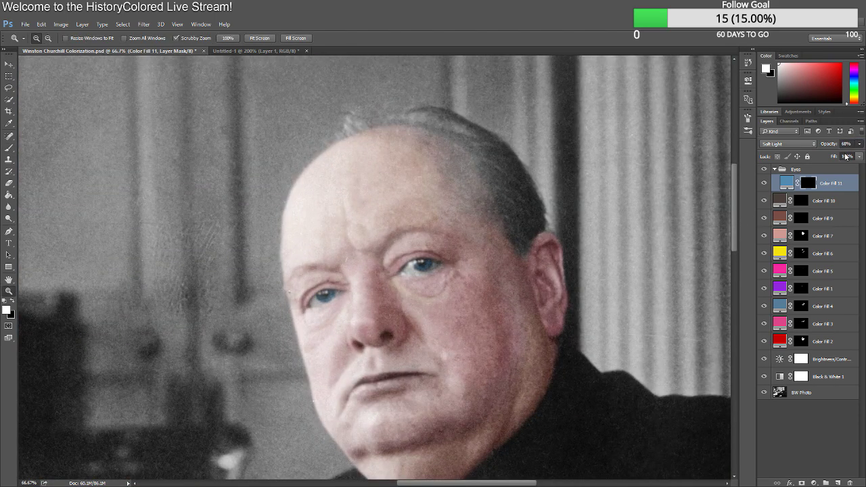
{"action": "double_click", "coordinate": [791, 186]}
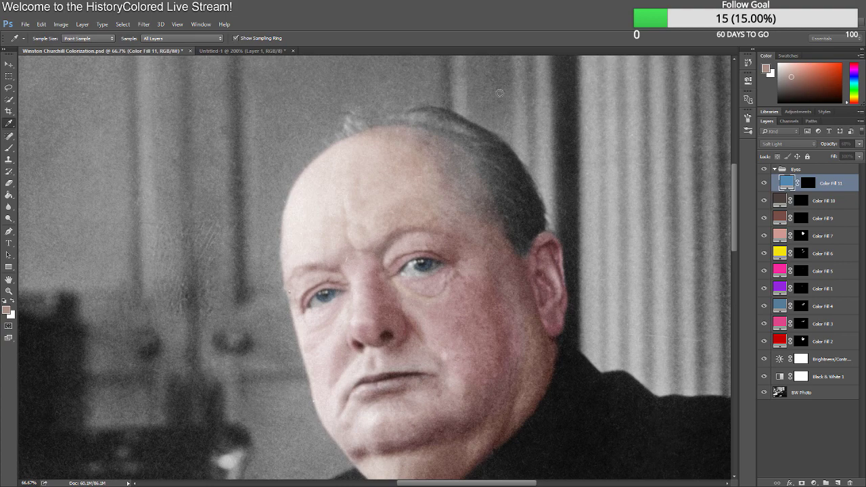
{"action": "left_click", "coordinate": [660, 65]}
Refine the blue along the iris edges on Color Fill 11's mask with a smaller white brush at 100% opacity.
{"action": "double_click", "coordinate": [401, 268]}
{"action": "scroll", "coordinate": [284, 291], "scroll_direction": "down", "scroll_amount": 2}
{"action": "double_click", "coordinate": [147, 321]}
{"action": "key", "text": "b"}
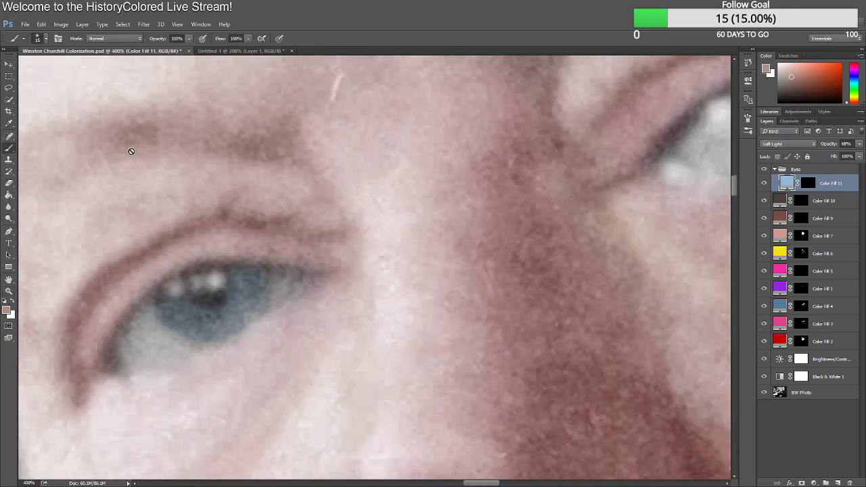
{"action": "left_click", "coordinate": [809, 188]}
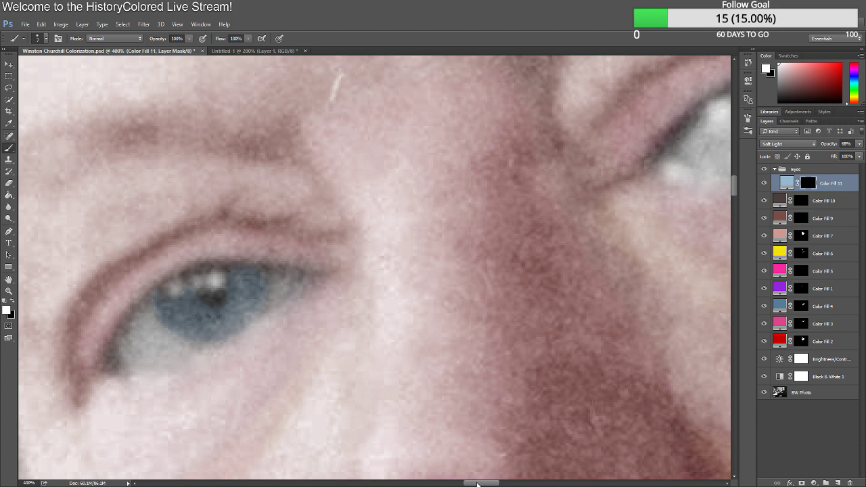
{"action": "left_click_drag", "start_coordinate": [476, 483], "coordinate": [499, 483]}
{"action": "scroll", "coordinate": [193, 311], "scroll_direction": "up", "scroll_amount": 4}
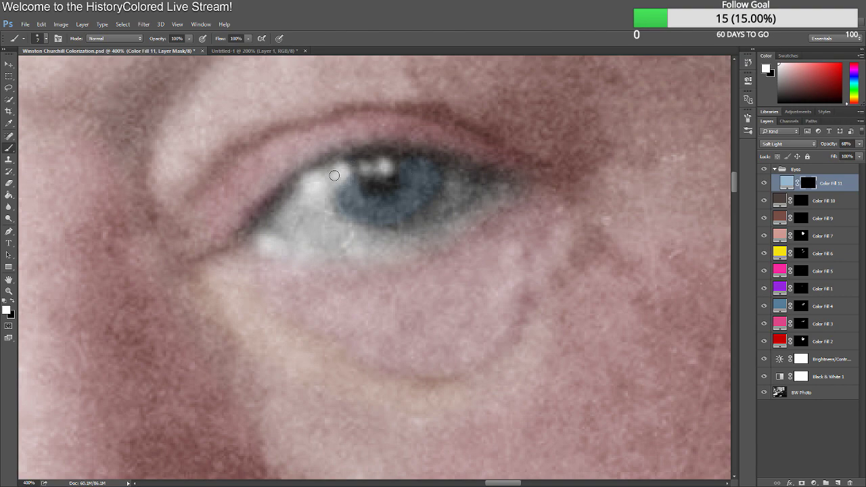
{"action": "scroll", "coordinate": [334, 175], "scroll_direction": "down", "scroll_amount": 2}
Collapse the Eyes group in the layer stack.
{"action": "key", "text": "z"}
{"action": "left_click_drag", "start_coordinate": [233, 203], "coordinate": [82, 202]}
{"action": "left_click_drag", "start_coordinate": [371, 360], "coordinate": [255, 309]}
{"action": "key", "text": "Delete"}
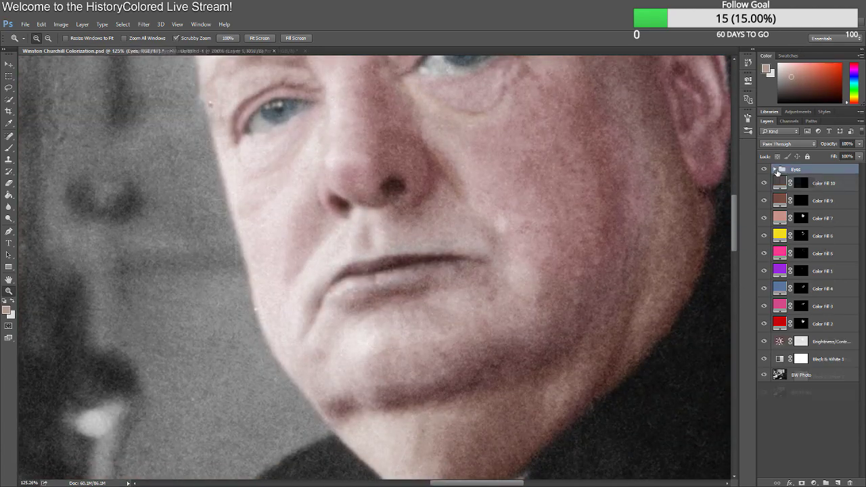
{"action": "scroll", "coordinate": [567, 321], "scroll_direction": "down", "scroll_amount": 2}
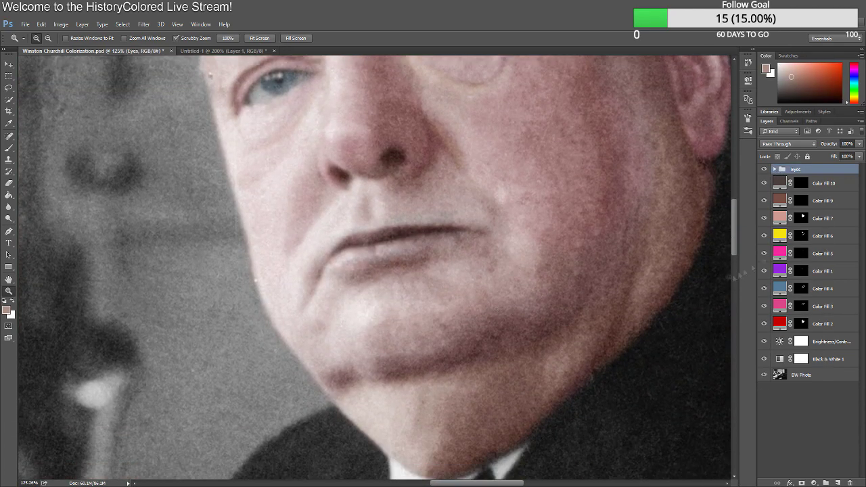
Paint pink along the chin on Color Fill 3's mask with a 51-pixel white brush at 100% opacity.
{"action": "left_click", "coordinate": [801, 306]}
{"action": "left_click", "coordinate": [9, 147]}
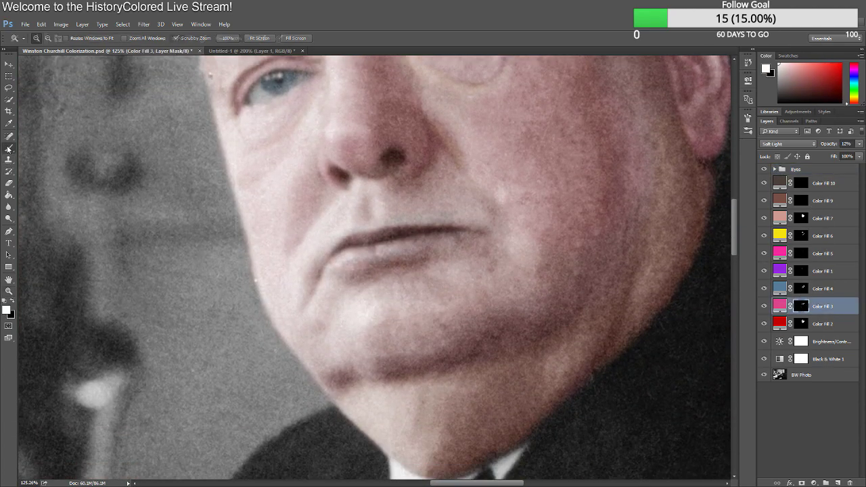
{"action": "left_click", "coordinate": [65, 69]}
{"action": "left_click_drag", "start_coordinate": [424, 362], "coordinate": [461, 347]}
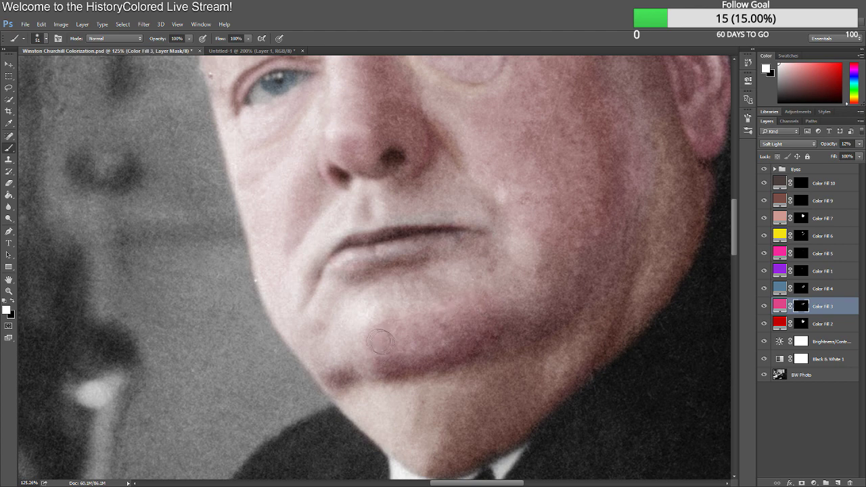
{"action": "scroll", "coordinate": [468, 287], "scroll_direction": "up", "scroll_amount": 3}
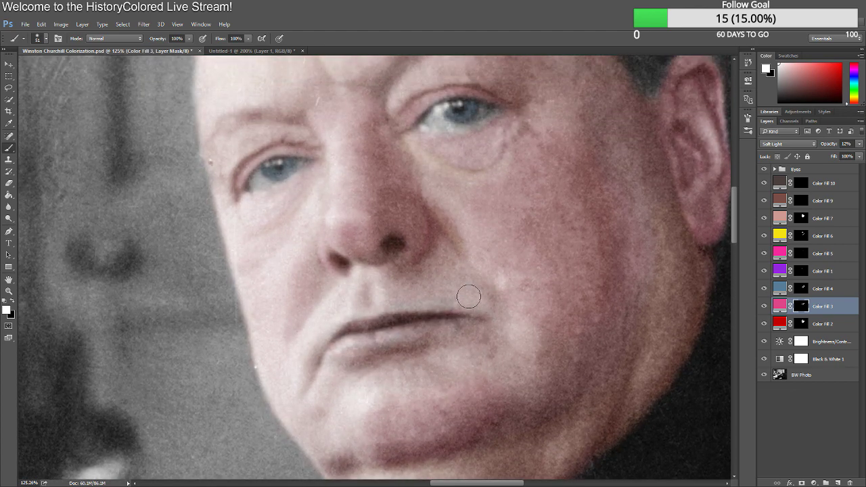
{"action": "scroll", "coordinate": [468, 296], "scroll_direction": "up", "scroll_amount": 1}
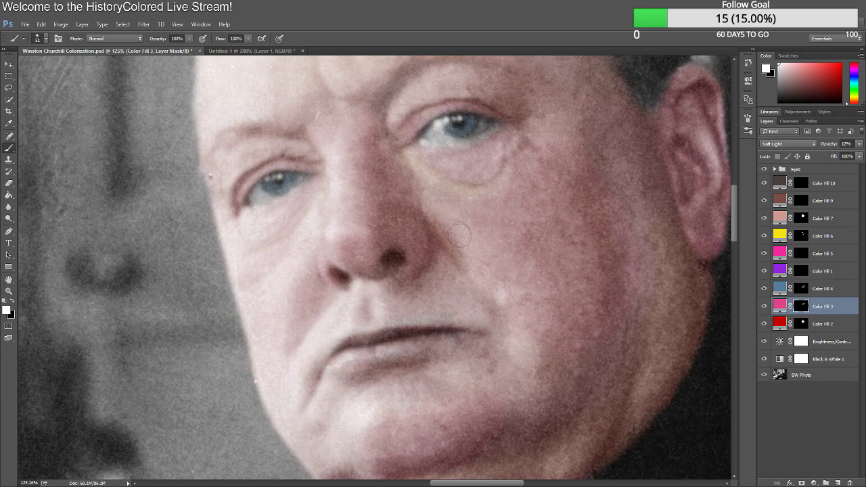
{"action": "scroll", "coordinate": [452, 197], "scroll_direction": "up", "scroll_amount": 1}
{"action": "left_click", "coordinate": [845, 240]}
{"action": "key", "text": "e"}
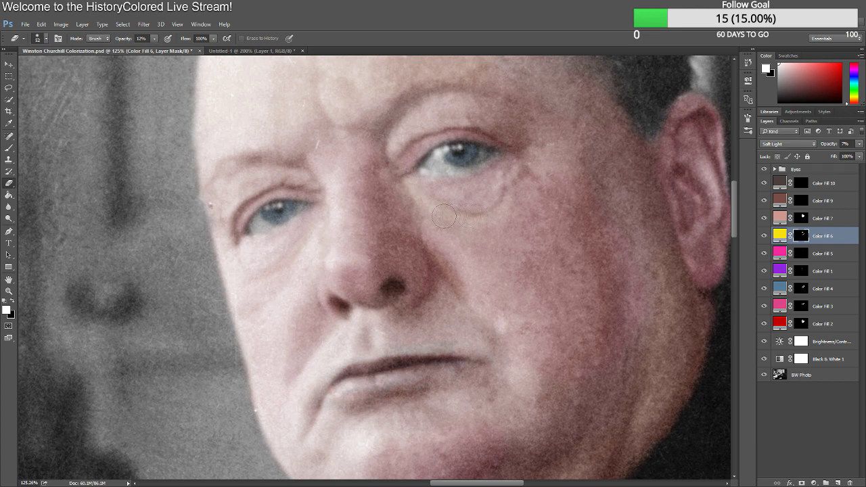
{"action": "scroll", "coordinate": [388, 234], "scroll_direction": "up", "scroll_amount": 1}
{"action": "scroll", "coordinate": [387, 235], "scroll_direction": "up", "scroll_amount": 5}
{"action": "scroll", "coordinate": [387, 235], "scroll_direction": "down", "scroll_amount": 1}
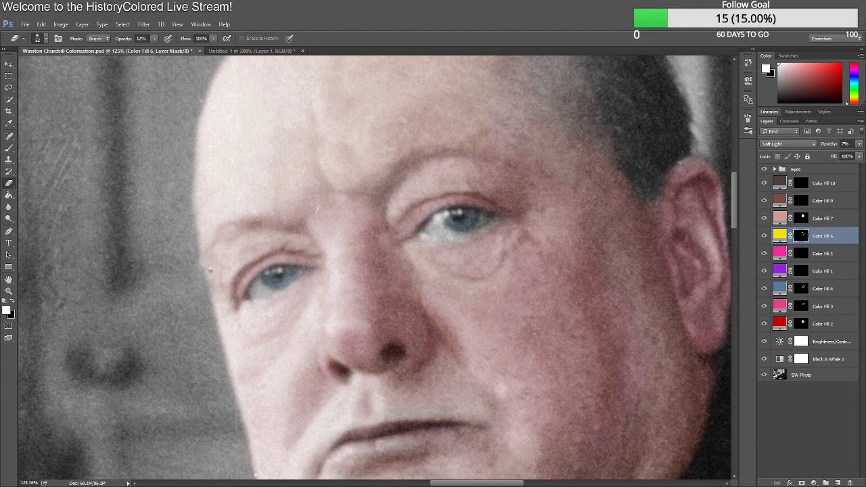
{"action": "left_click", "coordinate": [822, 218]}
{"action": "key", "text": "b"}
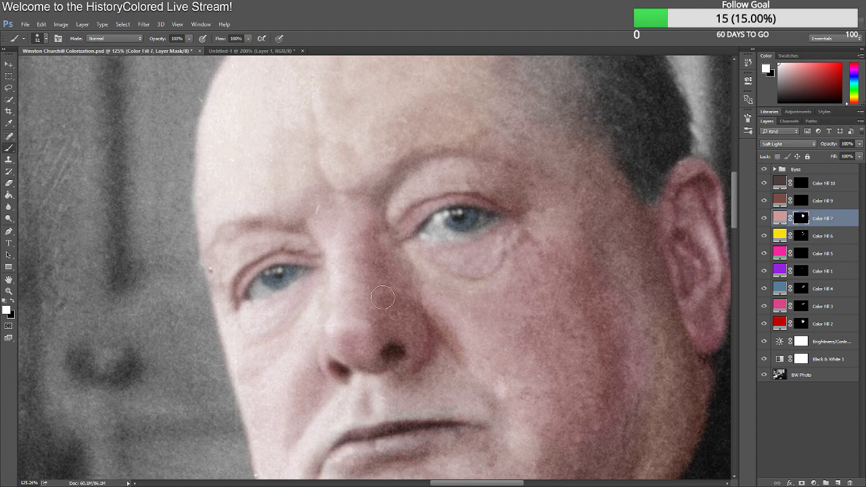
{"action": "scroll", "coordinate": [392, 305], "scroll_direction": "down", "scroll_amount": 4}
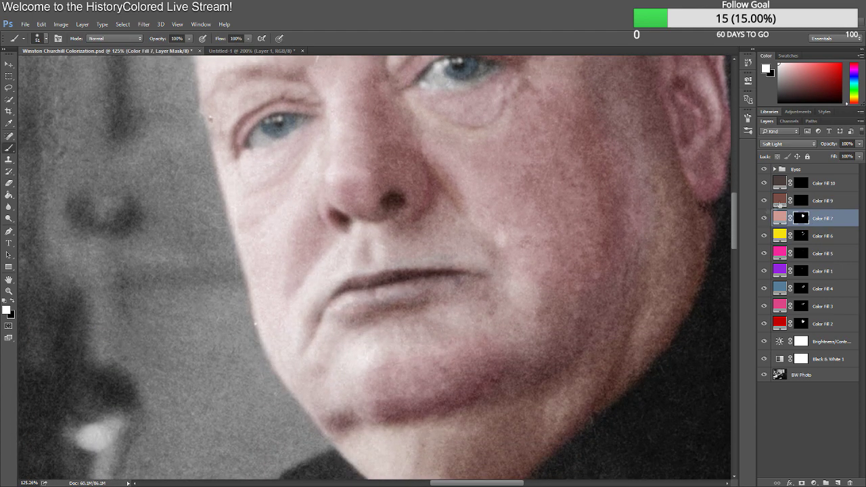
{"action": "left_click", "coordinate": [779, 202]}
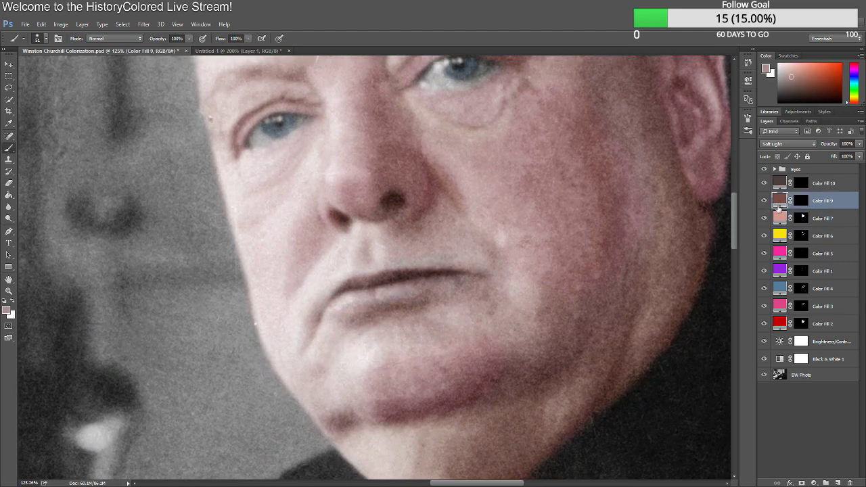
{"action": "left_click", "coordinate": [59, 65]}
{"action": "left_click_drag", "start_coordinate": [222, 305], "coordinate": [253, 310]}
{"action": "key", "text": "ctrl+z"}
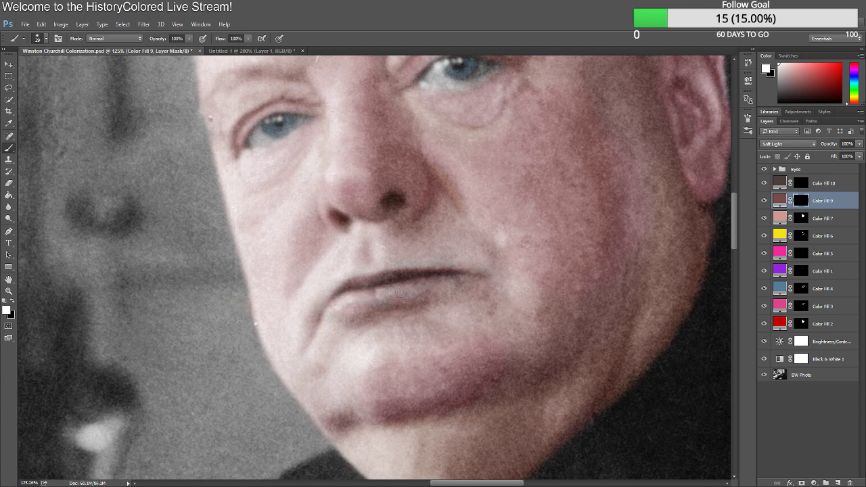
Change Color Fill 9's color to a lighter reddish brown and check the whole face at 50% zoom.
{"action": "double_click", "coordinate": [783, 199]}
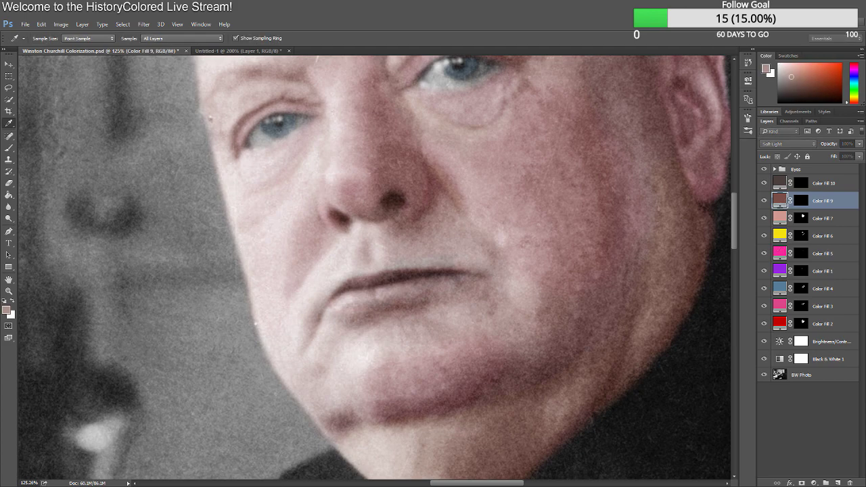
{"action": "key", "text": "Return"}
{"action": "key", "text": "z"}
{"action": "left_click_drag", "start_coordinate": [368, 266], "coordinate": [338, 261]}
{"action": "left_click", "coordinate": [380, 318]}
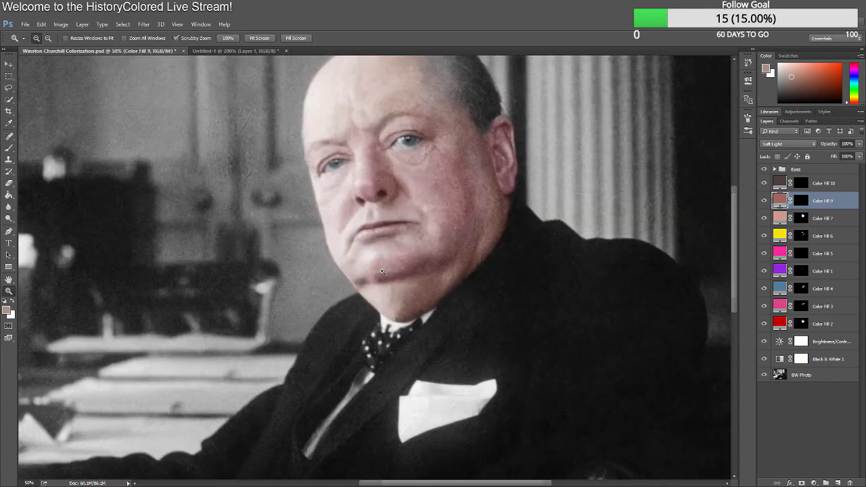
{"action": "scroll", "coordinate": [464, 250], "scroll_direction": "up", "scroll_amount": 3}
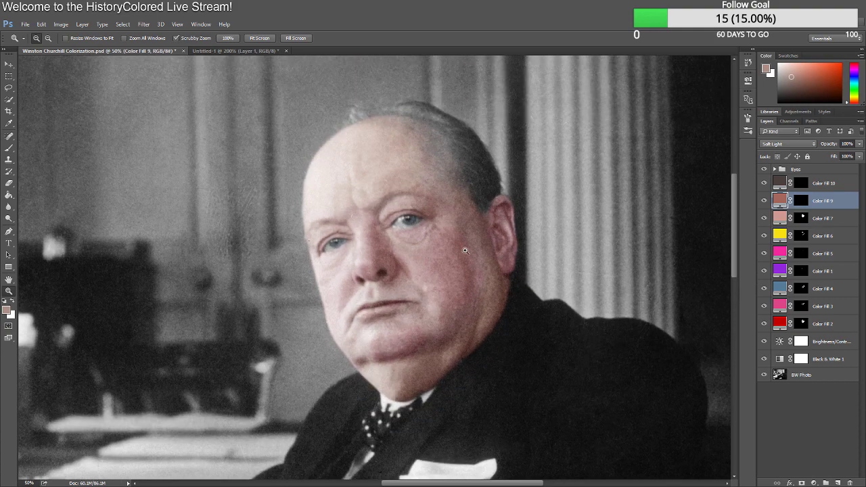
Set Color Fill 4's opacity to 31% and review the shading across the face.
{"action": "left_click", "coordinate": [576, 295]}
{"action": "left_click", "coordinate": [823, 288]}
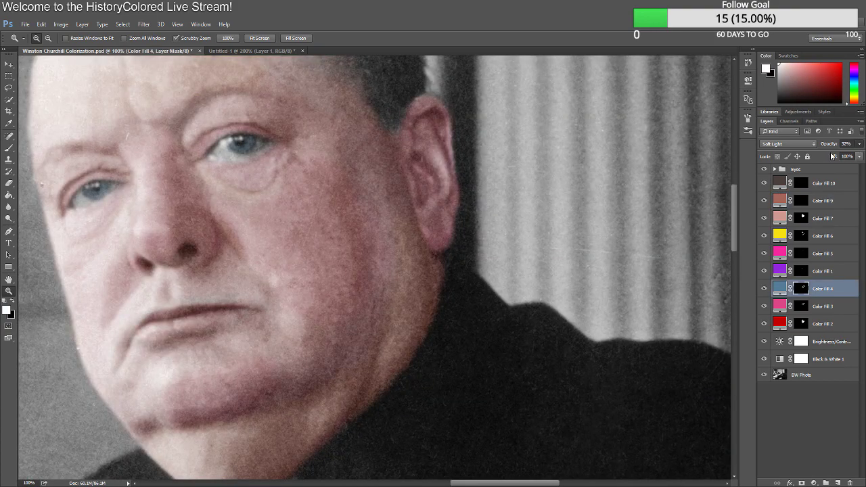
{"action": "scroll", "coordinate": [192, 341], "scroll_direction": "down", "scroll_amount": 3}
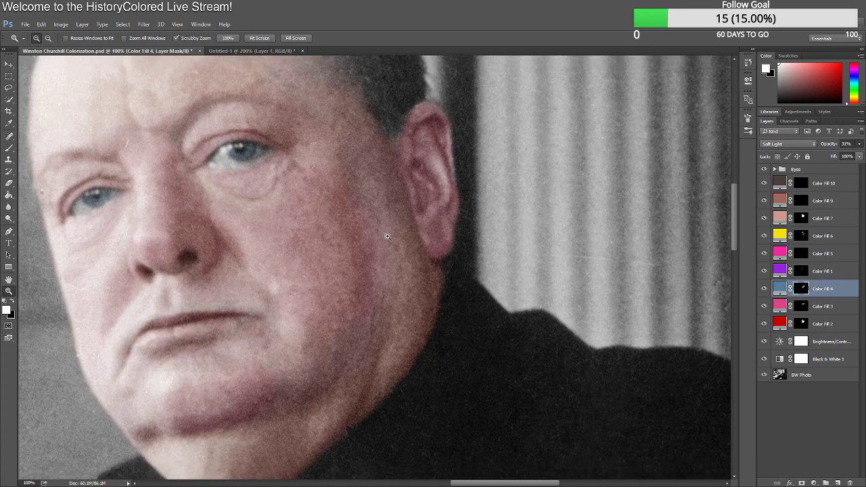
{"action": "scroll", "coordinate": [193, 342], "scroll_direction": "up", "scroll_amount": 10}
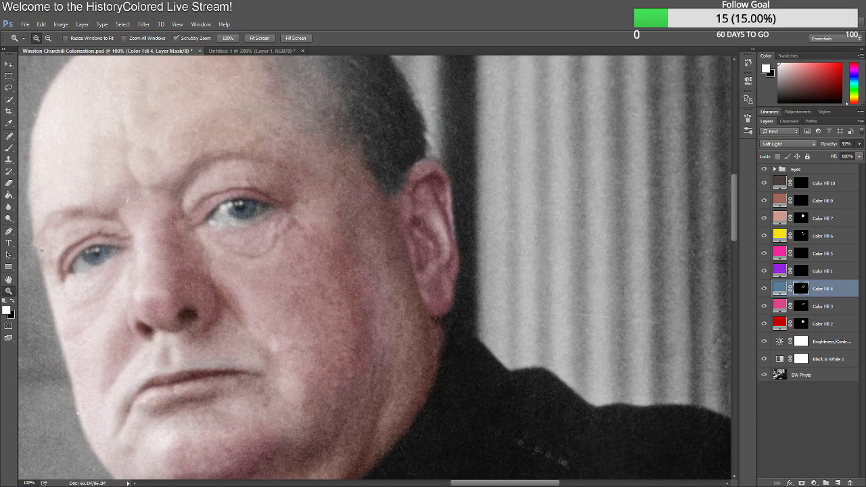
{"action": "scroll", "coordinate": [305, 372], "scroll_direction": "left", "scroll_amount": 5}
{"action": "scroll", "coordinate": [498, 257], "scroll_direction": "up", "scroll_amount": 1}
{"action": "scroll", "coordinate": [499, 284], "scroll_direction": "down", "scroll_amount": 4}
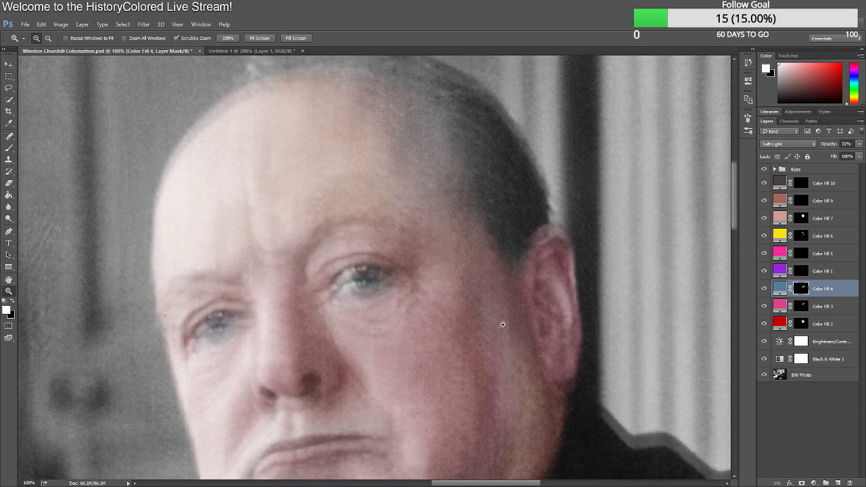
{"action": "scroll", "coordinate": [412, 305], "scroll_direction": "down", "scroll_amount": 5}
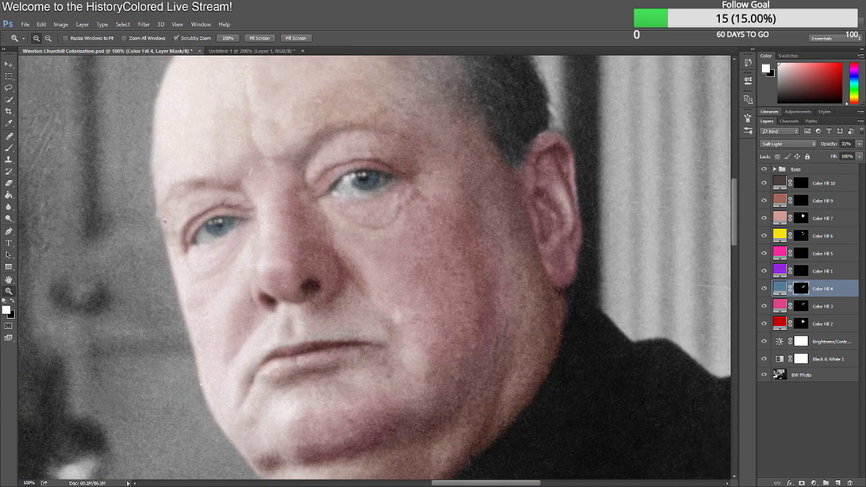
{"action": "scroll", "coordinate": [223, 203], "scroll_direction": "up", "scroll_amount": 4}
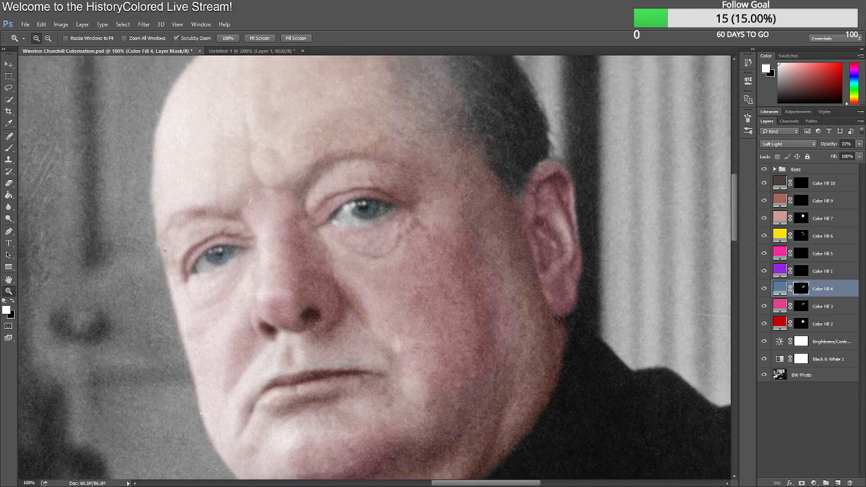
Try painting the frown crease above the nose on Color Fill 10's mask with a 21-pixel brush, softening it with the eraser at 12% opacity.
{"action": "left_click", "coordinate": [223, 203]}
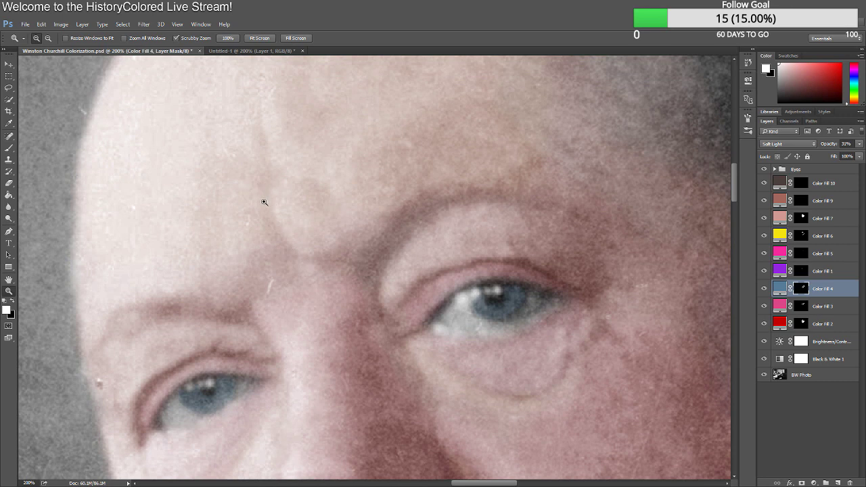
{"action": "left_click", "coordinate": [808, 183]}
{"action": "key", "text": "b"}
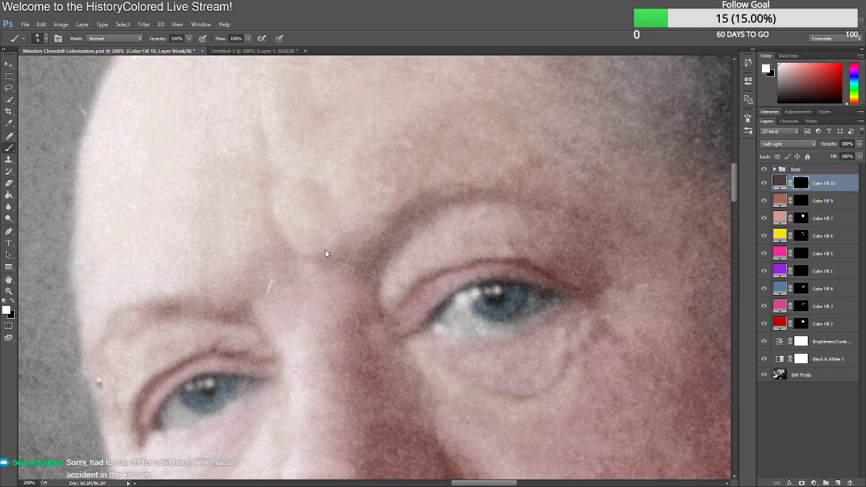
{"action": "mouse_move", "coordinate": [260, 188]}
{"action": "left_mouse_down"}
{"action": "mouse_move", "coordinate": [281, 247]}
{"action": "mouse_move", "coordinate": [359, 267]}
{"action": "left_mouse_up"}
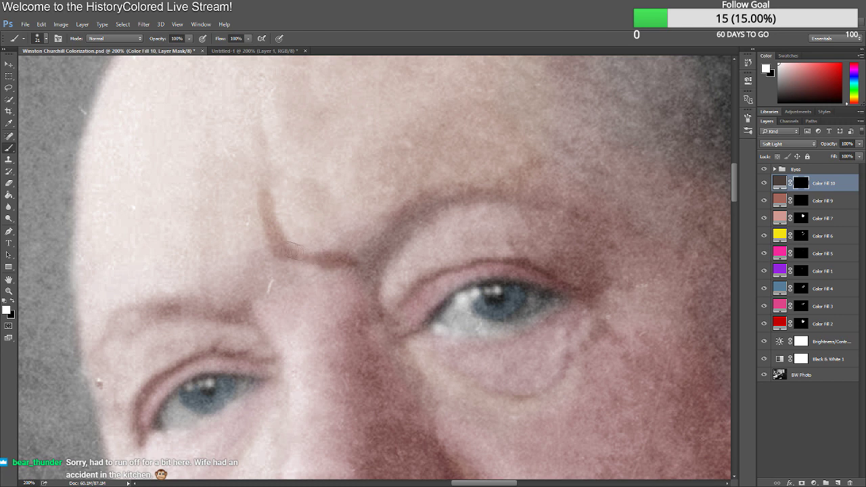
{"action": "key", "text": "e"}
{"action": "mouse_move", "coordinate": [267, 180]}
{"action": "left_mouse_down"}
{"action": "mouse_move", "coordinate": [273, 243]}
{"action": "mouse_move", "coordinate": [323, 260]}
{"action": "mouse_move", "coordinate": [278, 215]}
{"action": "left_mouse_up"}
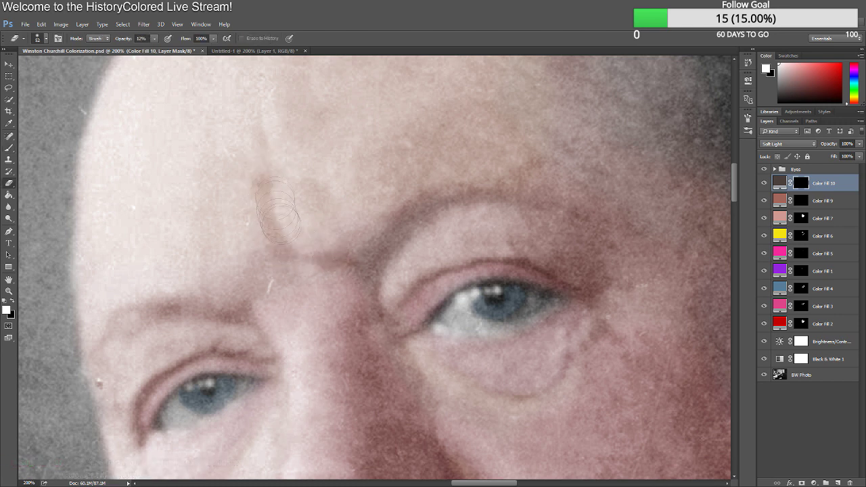
Erase the broad frown-crease stroke from Color Fill 10's mask with the eraser at 100% opacity.
{"action": "key", "text": "z"}
{"action": "mouse_move", "coordinate": [218, 268]}
{"action": "left_mouse_down"}
{"action": "mouse_move", "coordinate": [160, 260]}
{"action": "mouse_move", "coordinate": [312, 269]}
{"action": "left_mouse_up"}
{"action": "left_click", "coordinate": [9, 184]}
{"action": "left_click_drag", "start_coordinate": [154, 39], "coordinate": [343, 58]}
{"action": "mouse_move", "coordinate": [253, 211]}
{"action": "left_mouse_down"}
{"action": "mouse_move", "coordinate": [328, 303]}
{"action": "mouse_move", "coordinate": [261, 195]}
{"action": "mouse_move", "coordinate": [265, 253]}
{"action": "mouse_move", "coordinate": [258, 259]}
{"action": "left_mouse_up"}
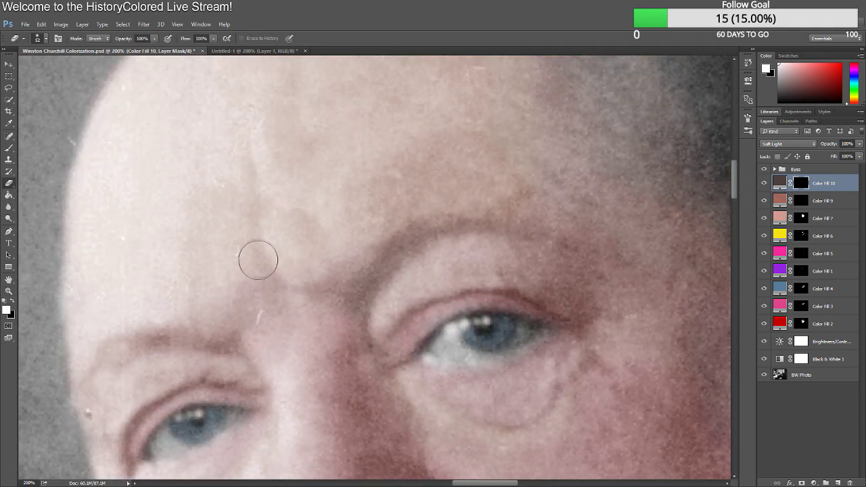
{"action": "scroll", "coordinate": [258, 260], "scroll_direction": "down", "scroll_amount": 3}
{"action": "scroll", "coordinate": [299, 323], "scroll_direction": "up", "scroll_amount": 3}
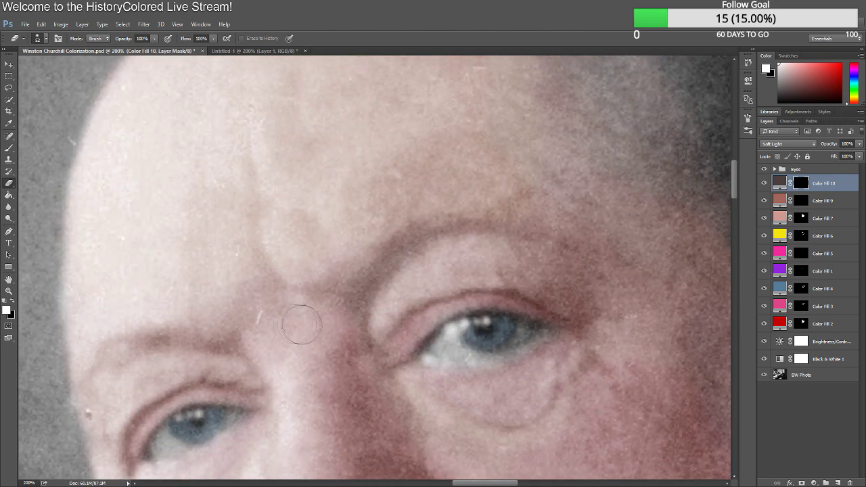
Paint a thin brown line along the frown crease above the nose on Color Fill 10's mask with a much smaller brush.
{"action": "key", "text": "b"}
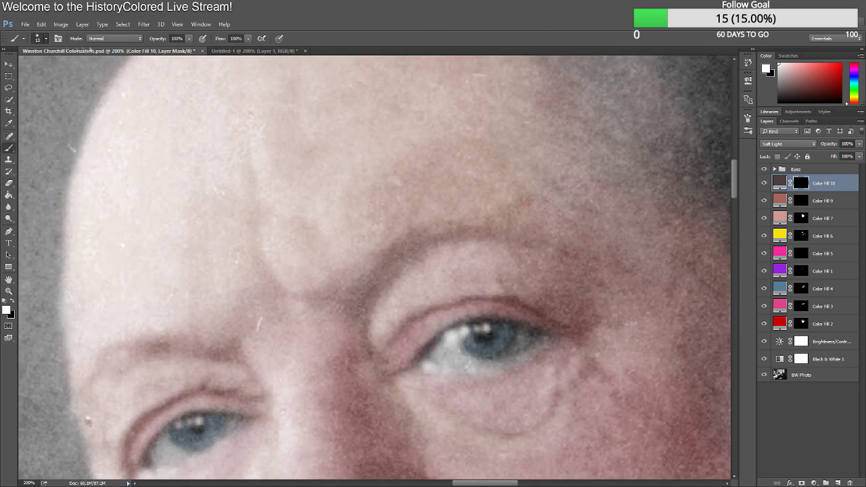
{"action": "key", "text": "bracketleft"}
{"action": "mouse_move", "coordinate": [331, 295]}
{"action": "left_mouse_down"}
{"action": "mouse_move", "coordinate": [275, 289]}
{"action": "mouse_move", "coordinate": [248, 214]}
{"action": "mouse_move", "coordinate": [337, 281]}
{"action": "left_mouse_up"}
{"action": "left_click", "coordinate": [9, 184]}
{"action": "left_click", "coordinate": [9, 148]}
{"action": "mouse_move", "coordinate": [257, 218]}
{"action": "left_mouse_down"}
{"action": "mouse_move", "coordinate": [261, 259]}
{"action": "mouse_move", "coordinate": [285, 292]}
{"action": "mouse_move", "coordinate": [328, 299]}
{"action": "left_mouse_up"}
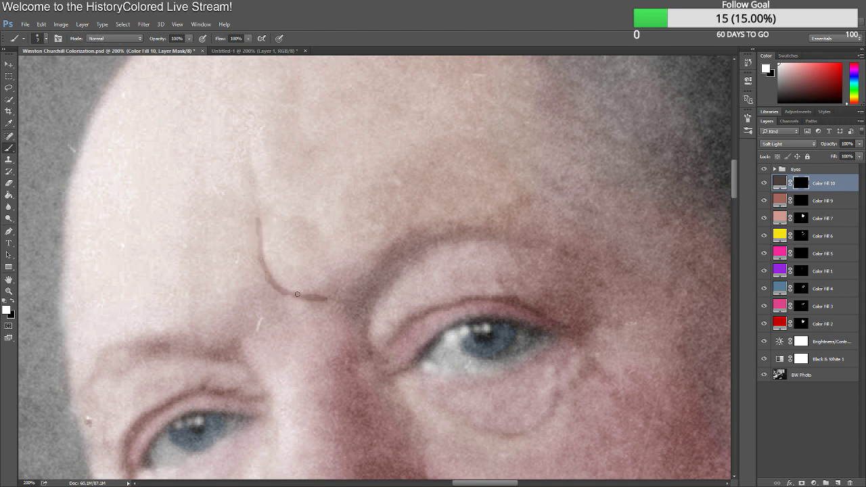
Soften the thin frown-crease line on Color Fill 10's mask with the eraser at 10% opacity, working at 400% zoom.
{"action": "key", "text": "e"}
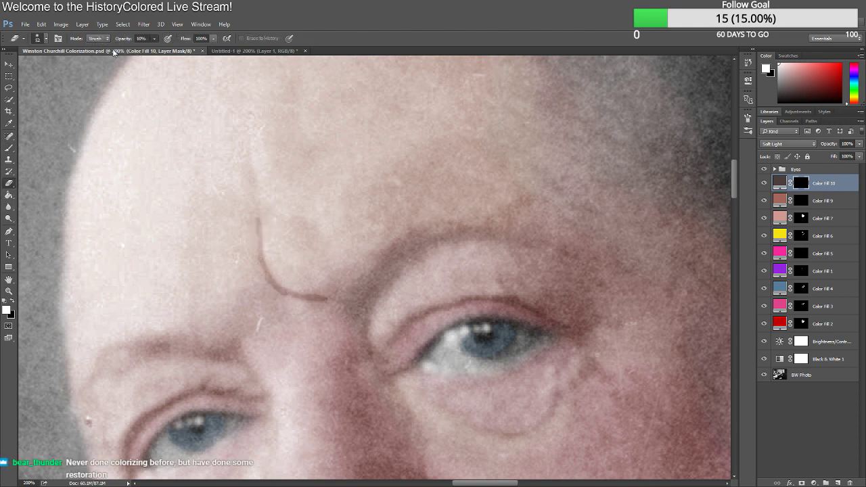
{"action": "mouse_move", "coordinate": [259, 277]}
{"action": "left_mouse_down"}
{"action": "mouse_move", "coordinate": [309, 294]}
{"action": "mouse_move", "coordinate": [303, 302]}
{"action": "mouse_move", "coordinate": [276, 282]}
{"action": "mouse_move", "coordinate": [273, 264]}
{"action": "mouse_move", "coordinate": [313, 301]}
{"action": "mouse_move", "coordinate": [322, 285]}
{"action": "mouse_move", "coordinate": [314, 298]}
{"action": "mouse_move", "coordinate": [270, 268]}
{"action": "mouse_move", "coordinate": [256, 226]}
{"action": "mouse_move", "coordinate": [307, 291]}
{"action": "left_mouse_up"}
{"action": "left_click", "coordinate": [9, 291]}
{"action": "left_click", "coordinate": [311, 302], "text": "alt"}
{"action": "left_click", "coordinate": [312, 301], "text": "alt"}
{"action": "left_click", "coordinate": [311, 301], "text": "alt"}
{"action": "left_click", "coordinate": [311, 302], "text": "alt"}
{"action": "left_click", "coordinate": [306, 302]}
{"action": "left_click", "coordinate": [306, 302]}
{"action": "left_click_drag", "start_coordinate": [306, 304], "coordinate": [311, 305]}
{"action": "key", "text": "e"}
{"action": "mouse_move", "coordinate": [353, 200]}
{"action": "left_mouse_down"}
{"action": "mouse_move", "coordinate": [309, 216]}
{"action": "mouse_move", "coordinate": [327, 203]}
{"action": "mouse_move", "coordinate": [369, 268]}
{"action": "mouse_move", "coordinate": [255, 285]}
{"action": "mouse_move", "coordinate": [237, 240]}
{"action": "mouse_move", "coordinate": [219, 128]}
{"action": "left_mouse_up"}
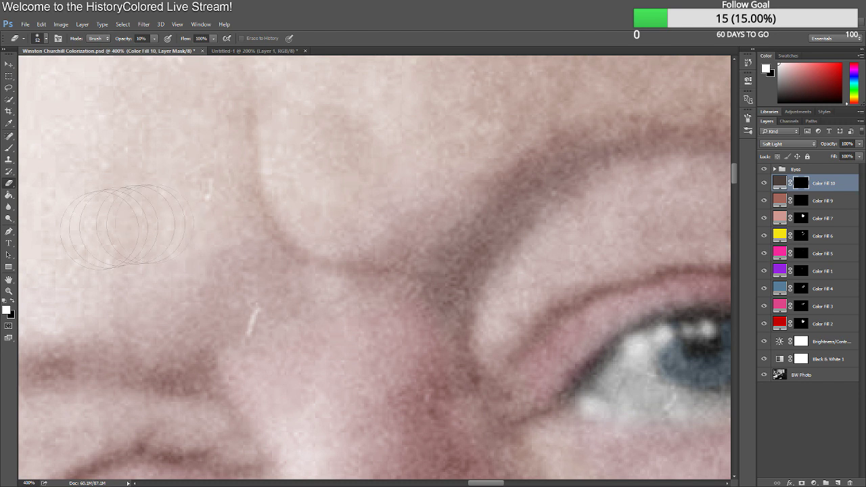
{"action": "left_click", "coordinate": [9, 291]}
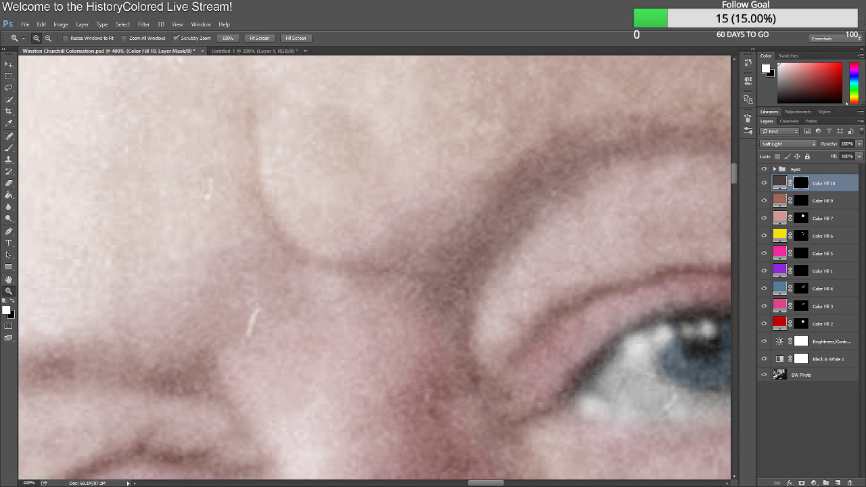
Paint a thin brown line along the curved crease of the bag beneath the eye nearer the ear on Color Fill 10's mask.
{"action": "scroll", "coordinate": [270, 396], "scroll_direction": "down", "scroll_amount": 2}
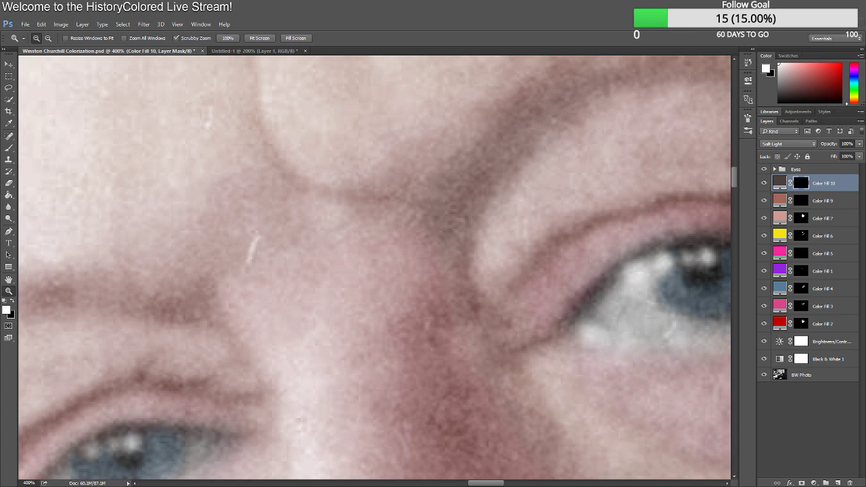
{"action": "scroll", "coordinate": [271, 395], "scroll_direction": "down", "scroll_amount": 5}
{"action": "scroll", "coordinate": [258, 386], "scroll_direction": "down", "scroll_amount": 4}
{"action": "scroll", "coordinate": [432, 294], "scroll_direction": "up", "scroll_amount": 2}
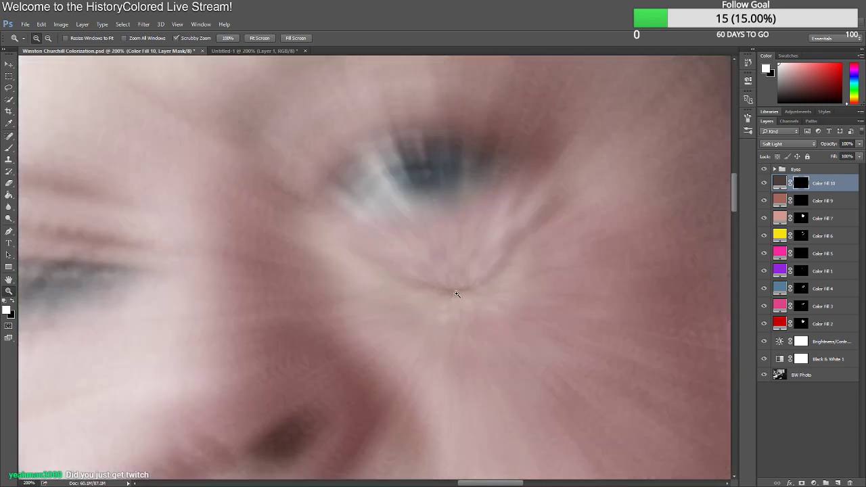
{"action": "key", "text": "b"}
{"action": "mouse_move", "coordinate": [378, 258]}
{"action": "left_mouse_down"}
{"action": "mouse_move", "coordinate": [452, 289]}
{"action": "mouse_move", "coordinate": [521, 222]}
{"action": "mouse_move", "coordinate": [474, 282]}
{"action": "left_mouse_up"}
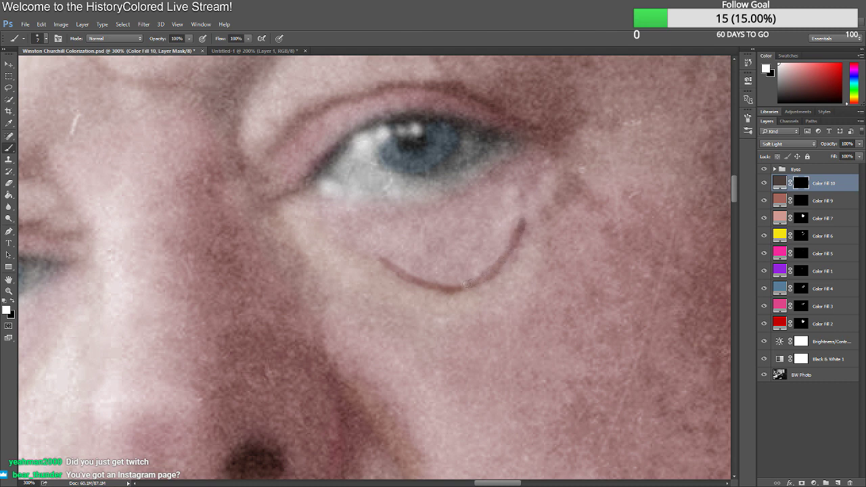
Soften the curved under-eye crease line on Color Fill 10's mask with the eraser at 15% opacity.
{"action": "key", "text": "e"}
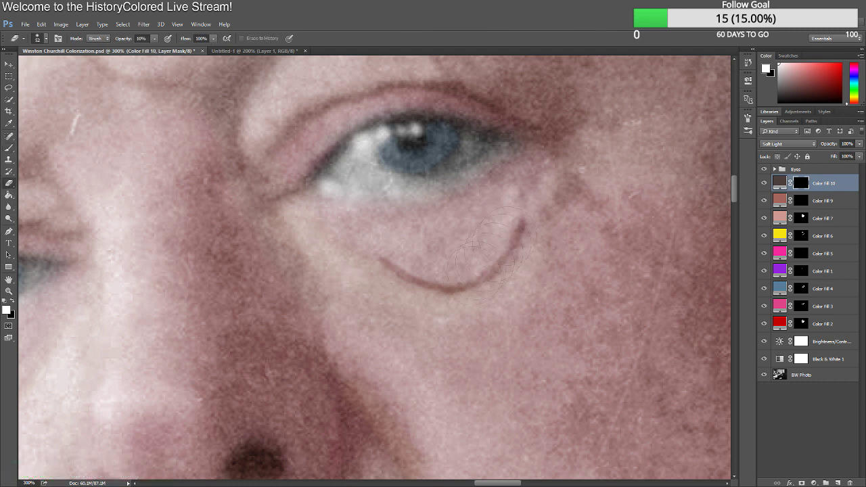
{"action": "left_click", "coordinate": [154, 38]}
{"action": "left_click_drag", "start_coordinate": [149, 48], "coordinate": [156, 50]}
{"action": "mouse_move", "coordinate": [401, 277]}
{"action": "left_mouse_down"}
{"action": "mouse_move", "coordinate": [523, 225]}
{"action": "mouse_move", "coordinate": [464, 283]}
{"action": "mouse_move", "coordinate": [504, 238]}
{"action": "left_mouse_up"}
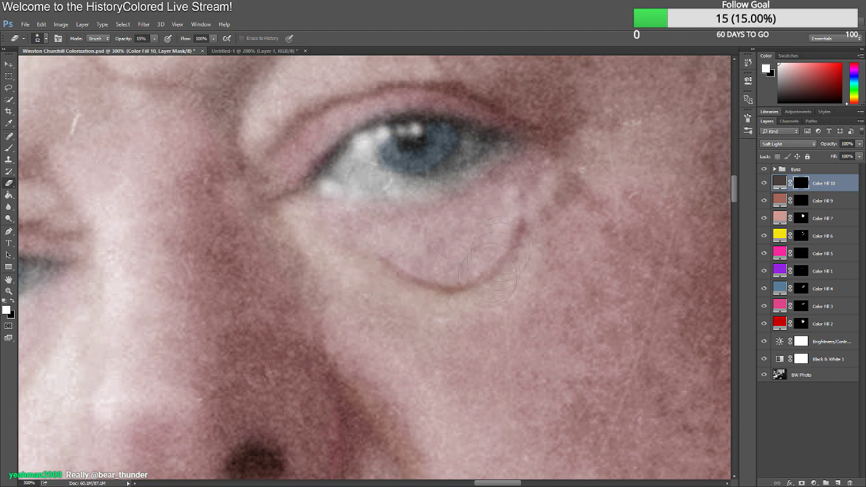
{"action": "key", "text": "b"}
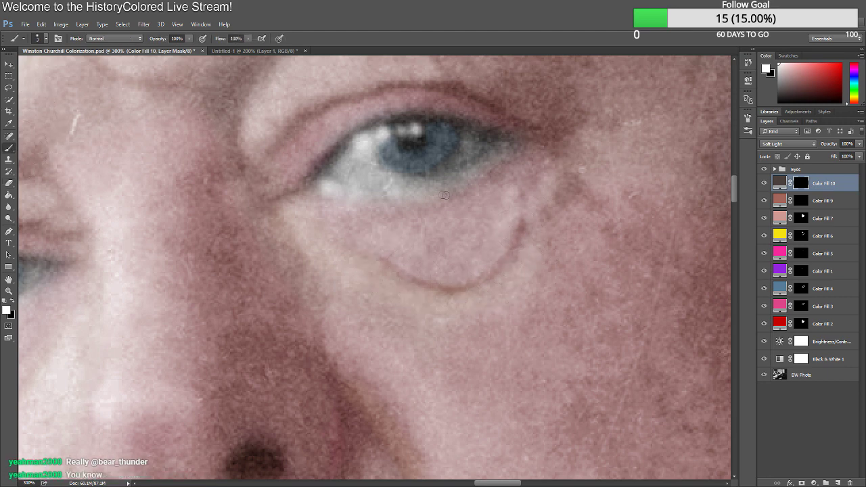
{"action": "double_click", "coordinate": [9, 292]}
{"action": "left_click", "coordinate": [505, 289]}
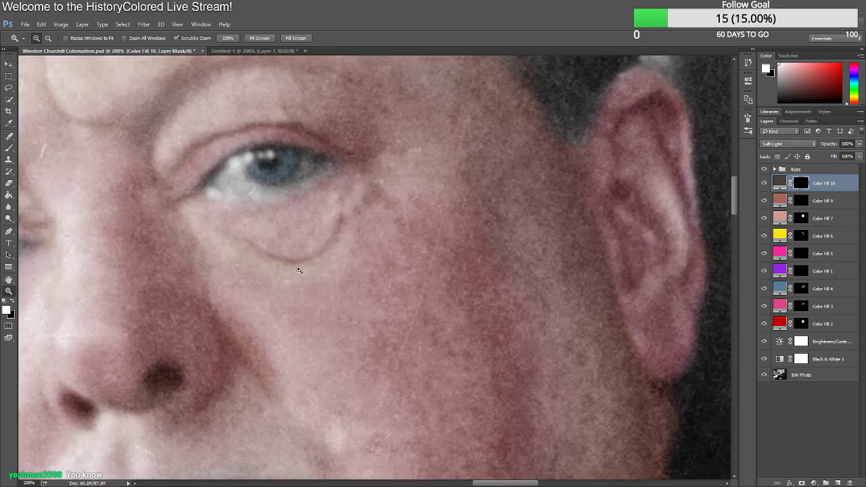
{"action": "left_click", "coordinate": [326, 269]}
{"action": "key", "text": "e"}
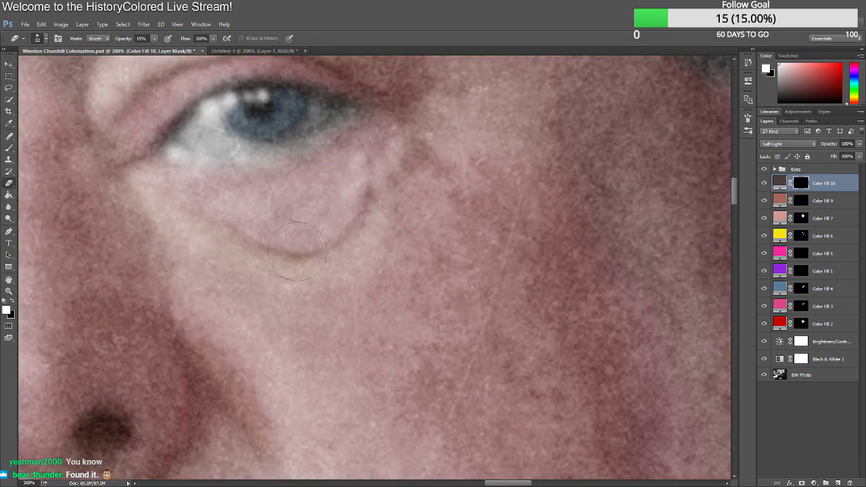
Paint the creases beneath the eye farther from the ear on Color Fill 10's mask and soften them with the eraser at 15% opacity.
{"action": "double_click", "coordinate": [9, 292]}
{"action": "left_click", "coordinate": [139, 269]}
{"action": "left_click", "coordinate": [9, 148]}
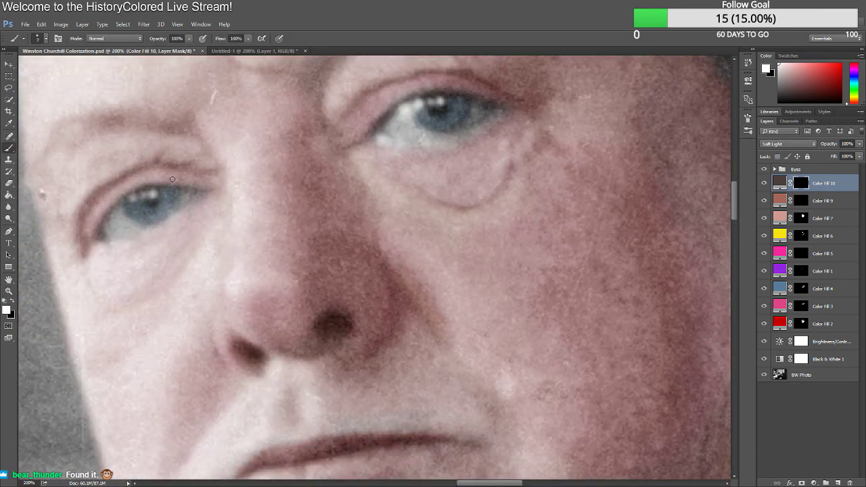
{"action": "mouse_move", "coordinate": [210, 221]}
{"action": "left_mouse_down"}
{"action": "mouse_move", "coordinate": [184, 267]}
{"action": "mouse_move", "coordinate": [114, 315]}
{"action": "left_mouse_up"}
{"action": "left_click_drag", "start_coordinate": [210, 214], "coordinate": [145, 272]}
{"action": "key", "text": "e"}
{"action": "mouse_move", "coordinate": [223, 209]}
{"action": "left_mouse_down"}
{"action": "mouse_move", "coordinate": [156, 297]}
{"action": "mouse_move", "coordinate": [182, 251]}
{"action": "mouse_move", "coordinate": [139, 281]}
{"action": "mouse_move", "coordinate": [169, 278]}
{"action": "mouse_move", "coordinate": [217, 224]}
{"action": "mouse_move", "coordinate": [224, 228]}
{"action": "mouse_move", "coordinate": [209, 293]}
{"action": "left_mouse_up"}
{"action": "scroll", "coordinate": [217, 225], "scroll_direction": "up", "scroll_amount": 3}
{"action": "key", "text": "z"}
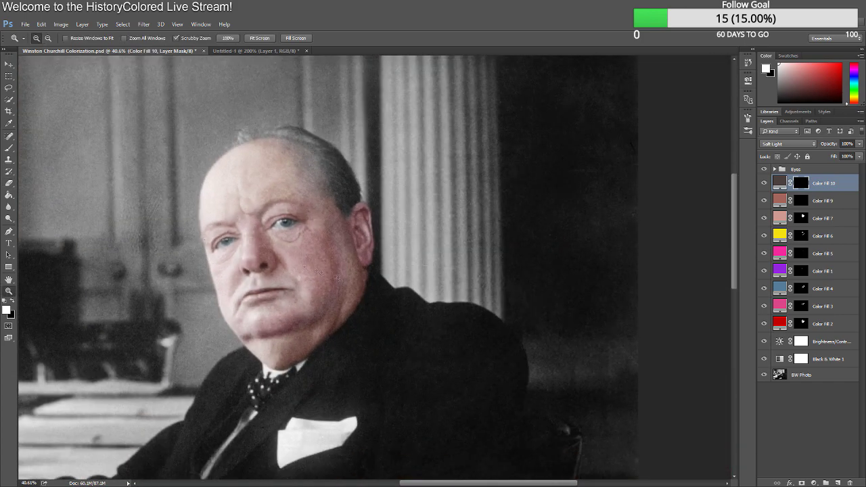
Examine the skin tones and creases of the jaw, neck, cheek, ear and eyes up close.
{"action": "left_click_drag", "start_coordinate": [301, 304], "coordinate": [331, 303]}
{"action": "scroll", "coordinate": [331, 303], "scroll_direction": "down", "scroll_amount": 3}
{"action": "key", "text": "b"}
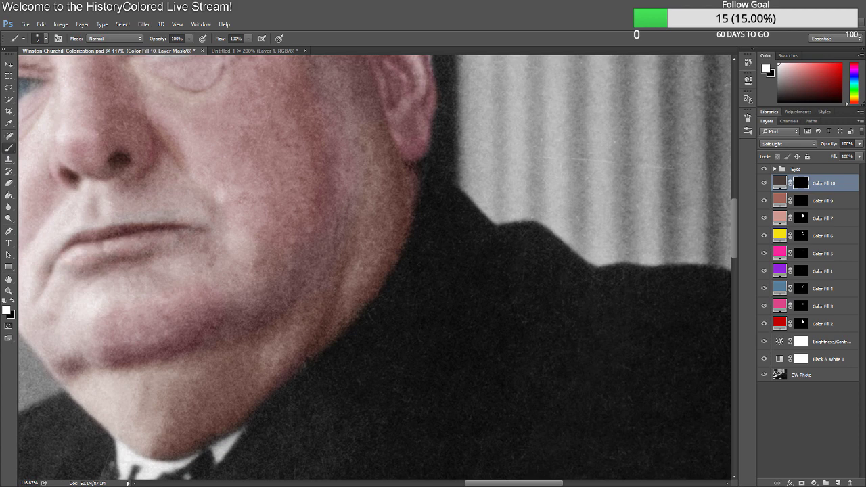
{"action": "key", "text": "e"}
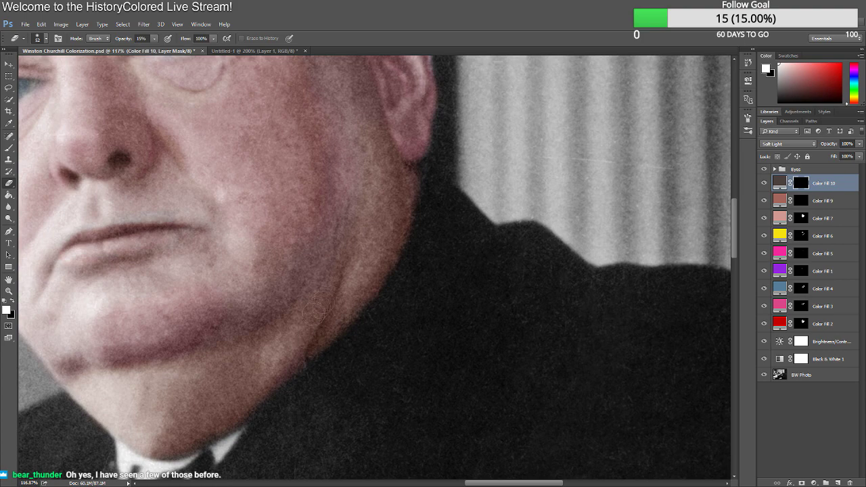
{"action": "scroll", "coordinate": [302, 316], "scroll_direction": "down", "scroll_amount": 1}
{"action": "scroll", "coordinate": [302, 316], "scroll_direction": "up", "scroll_amount": 8}
{"action": "key", "text": "b"}
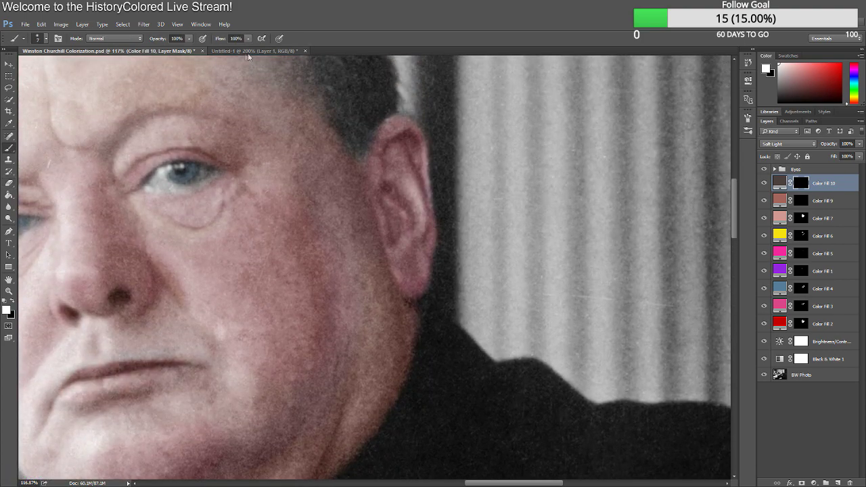
{"action": "scroll", "coordinate": [303, 270], "scroll_direction": "up", "scroll_amount": 5}
{"action": "scroll", "coordinate": [302, 270], "scroll_direction": "left", "scroll_amount": 10}
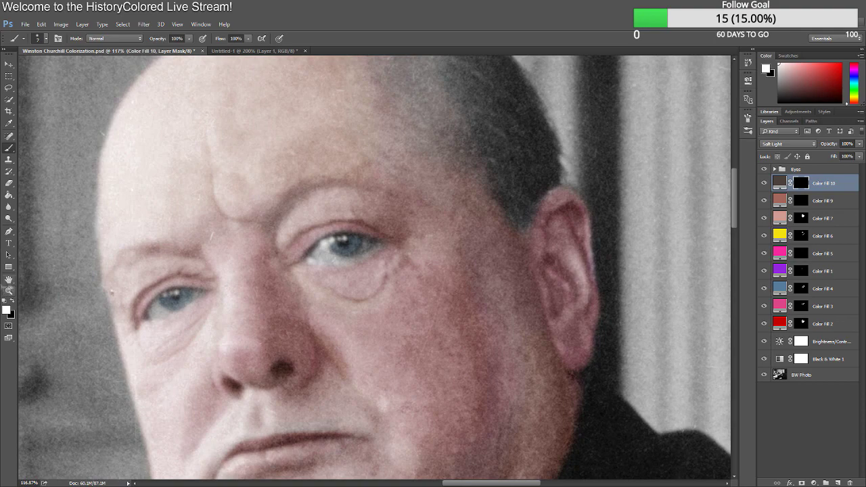
Lower the opacity of the Color Fill 10 layer to 48%.
{"action": "left_click", "coordinate": [9, 290]}
{"action": "left_click_drag", "start_coordinate": [221, 311], "coordinate": [142, 313]}
{"action": "left_click_drag", "start_coordinate": [859, 144], "coordinate": [844, 158]}
{"action": "left_click_drag", "start_coordinate": [194, 342], "coordinate": [274, 333]}
{"action": "left_click_drag", "start_coordinate": [483, 327], "coordinate": [449, 286]}
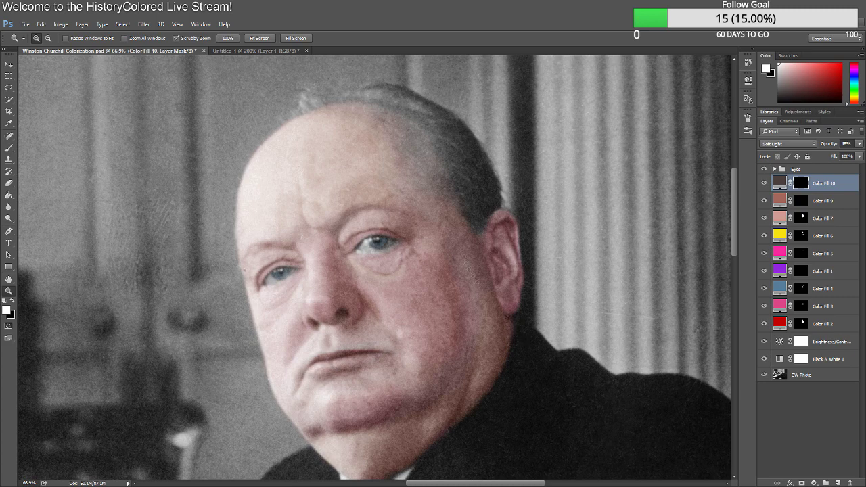
Examine the colorized face up close and against the whole black-and-white photograph.
{"action": "scroll", "coordinate": [433, 301], "scroll_direction": "down", "scroll_amount": 3}
{"action": "scroll", "coordinate": [385, 288], "scroll_direction": "down", "scroll_amount": 2}
{"action": "scroll", "coordinate": [334, 272], "scroll_direction": "up", "scroll_amount": 3}
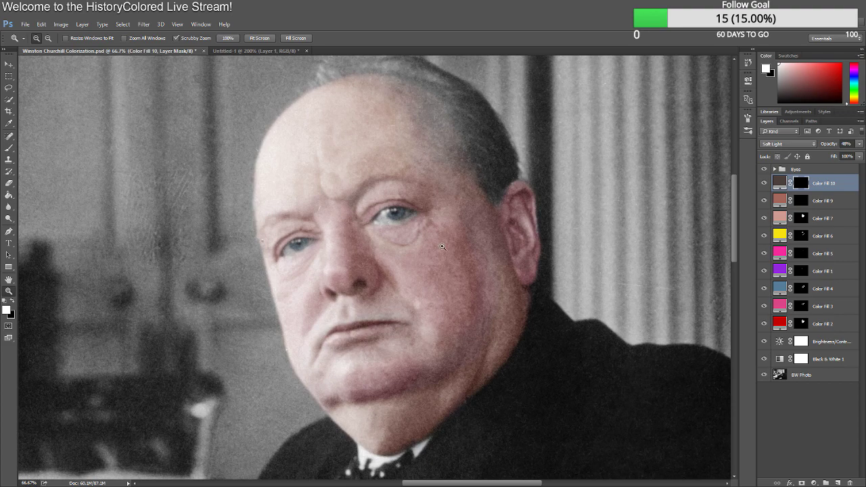
{"action": "left_click_drag", "start_coordinate": [442, 247], "coordinate": [371, 297]}
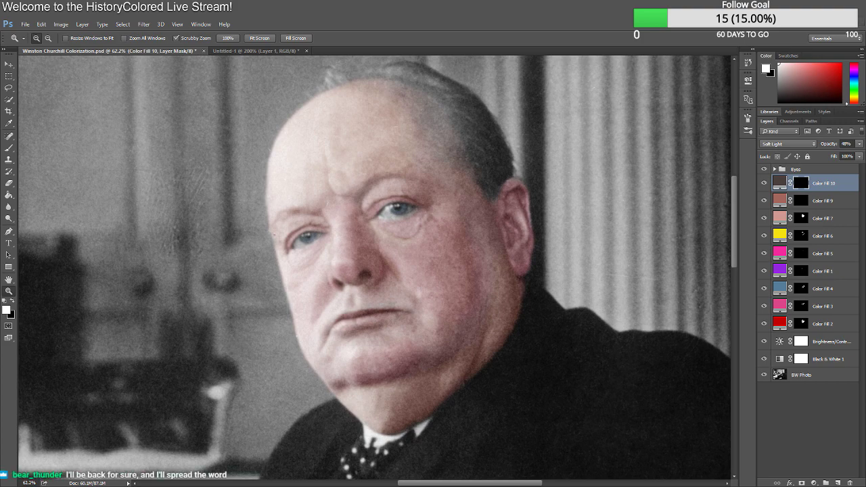
{"action": "left_click_drag", "start_coordinate": [392, 281], "coordinate": [372, 268]}
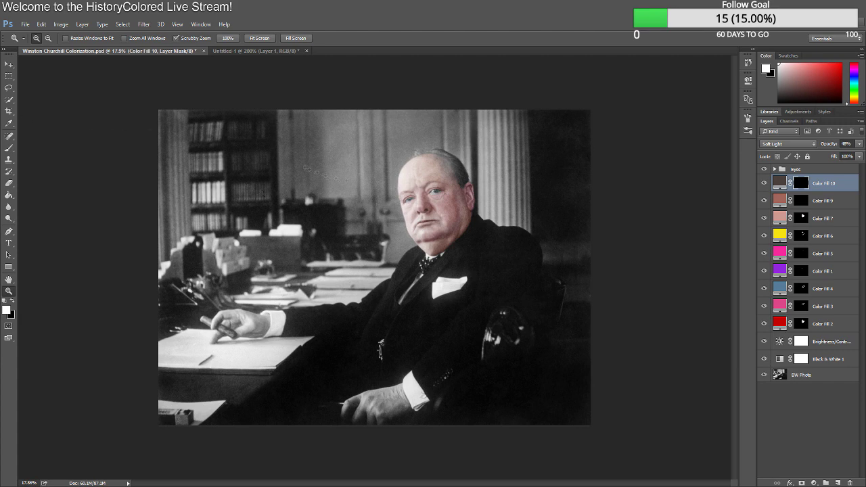
{"action": "left_click", "coordinate": [420, 208]}
{"action": "left_click", "coordinate": [421, 208]}
{"action": "left_click", "coordinate": [418, 215]}
{"action": "scroll", "coordinate": [369, 234], "scroll_direction": "down", "scroll_amount": 1}
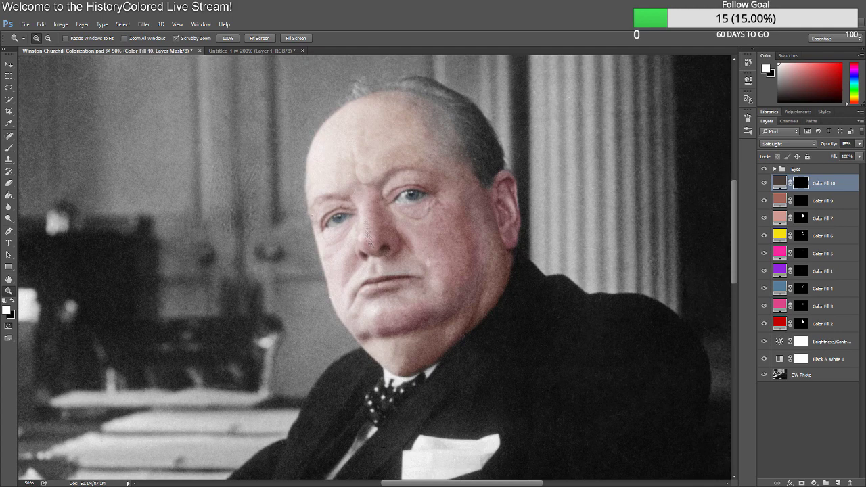
{"action": "scroll", "coordinate": [367, 232], "scroll_direction": "down", "scroll_amount": 3}
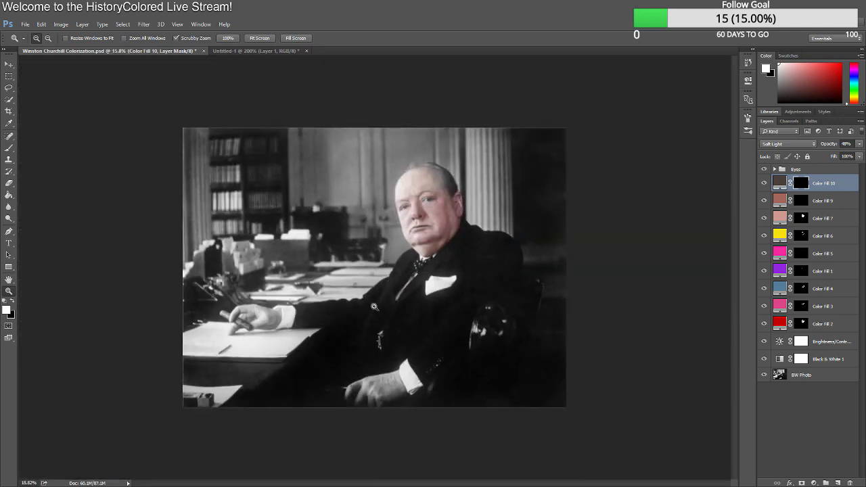